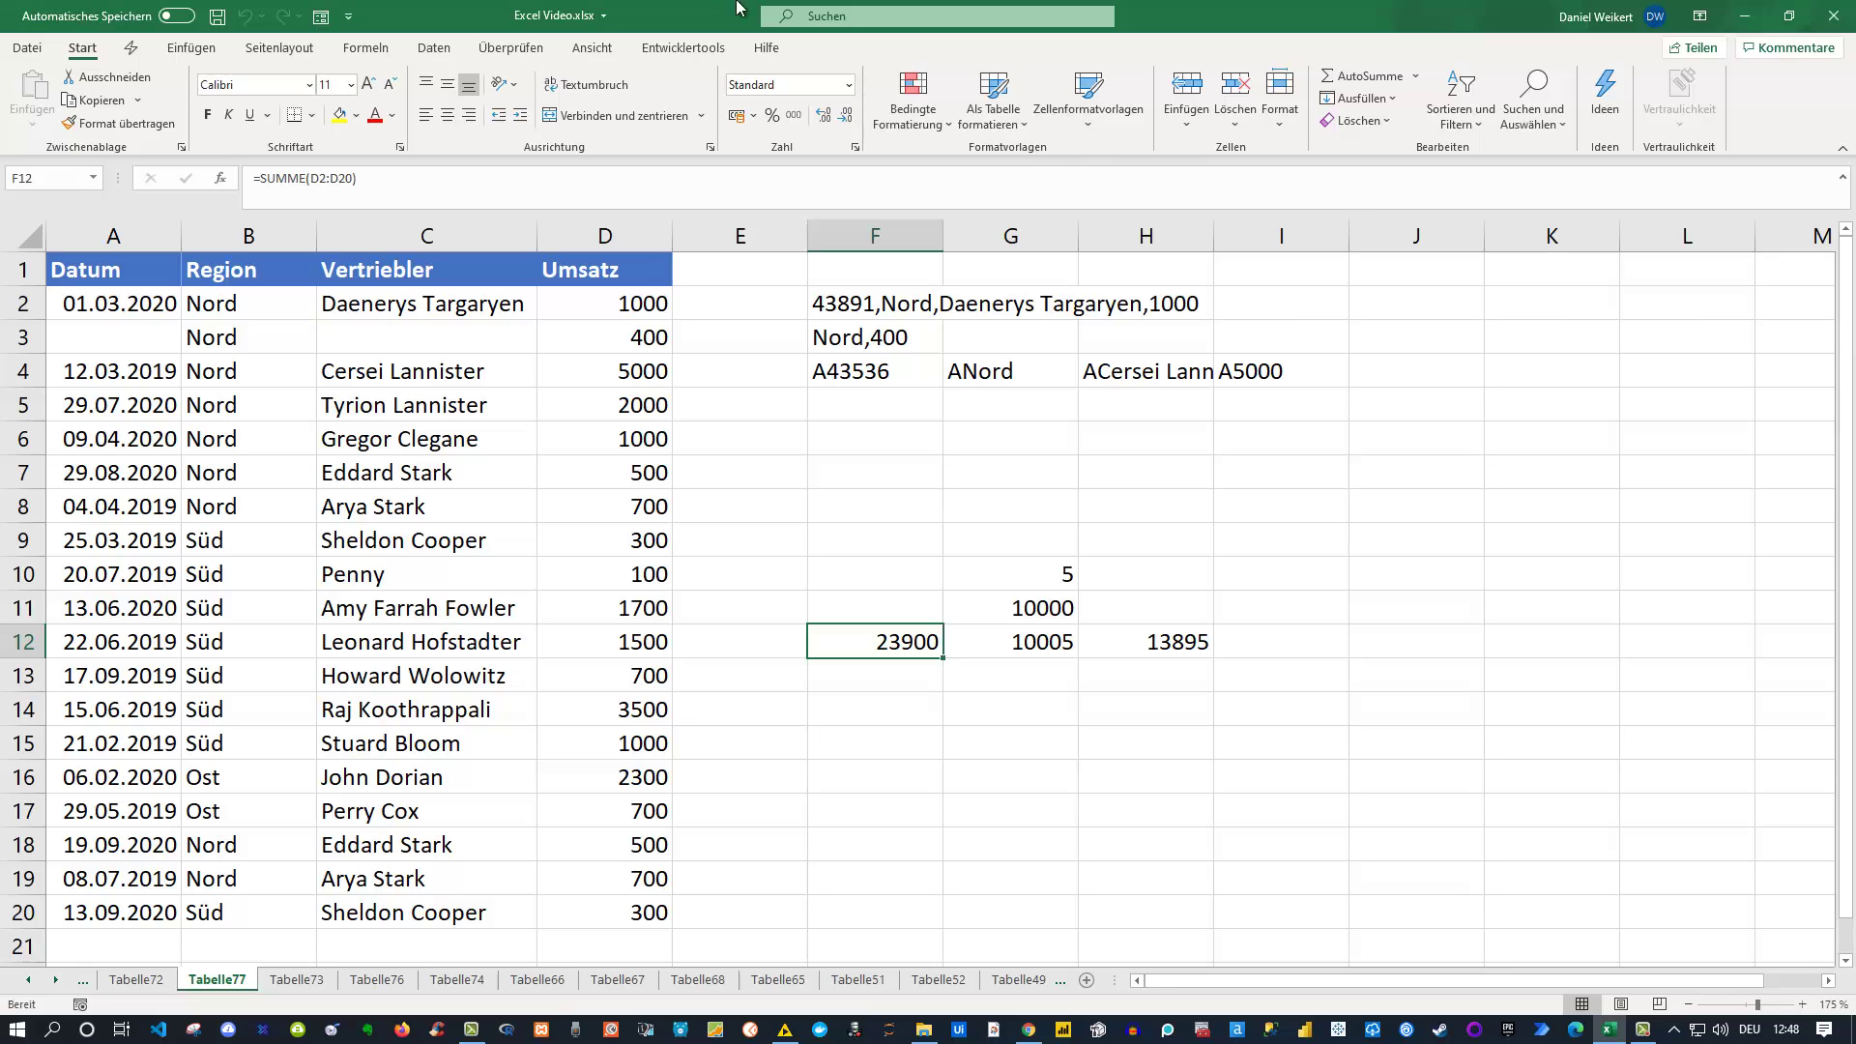
Switch to the Formeln ribbon tab to reach the formula auditing commands
click(367, 50)
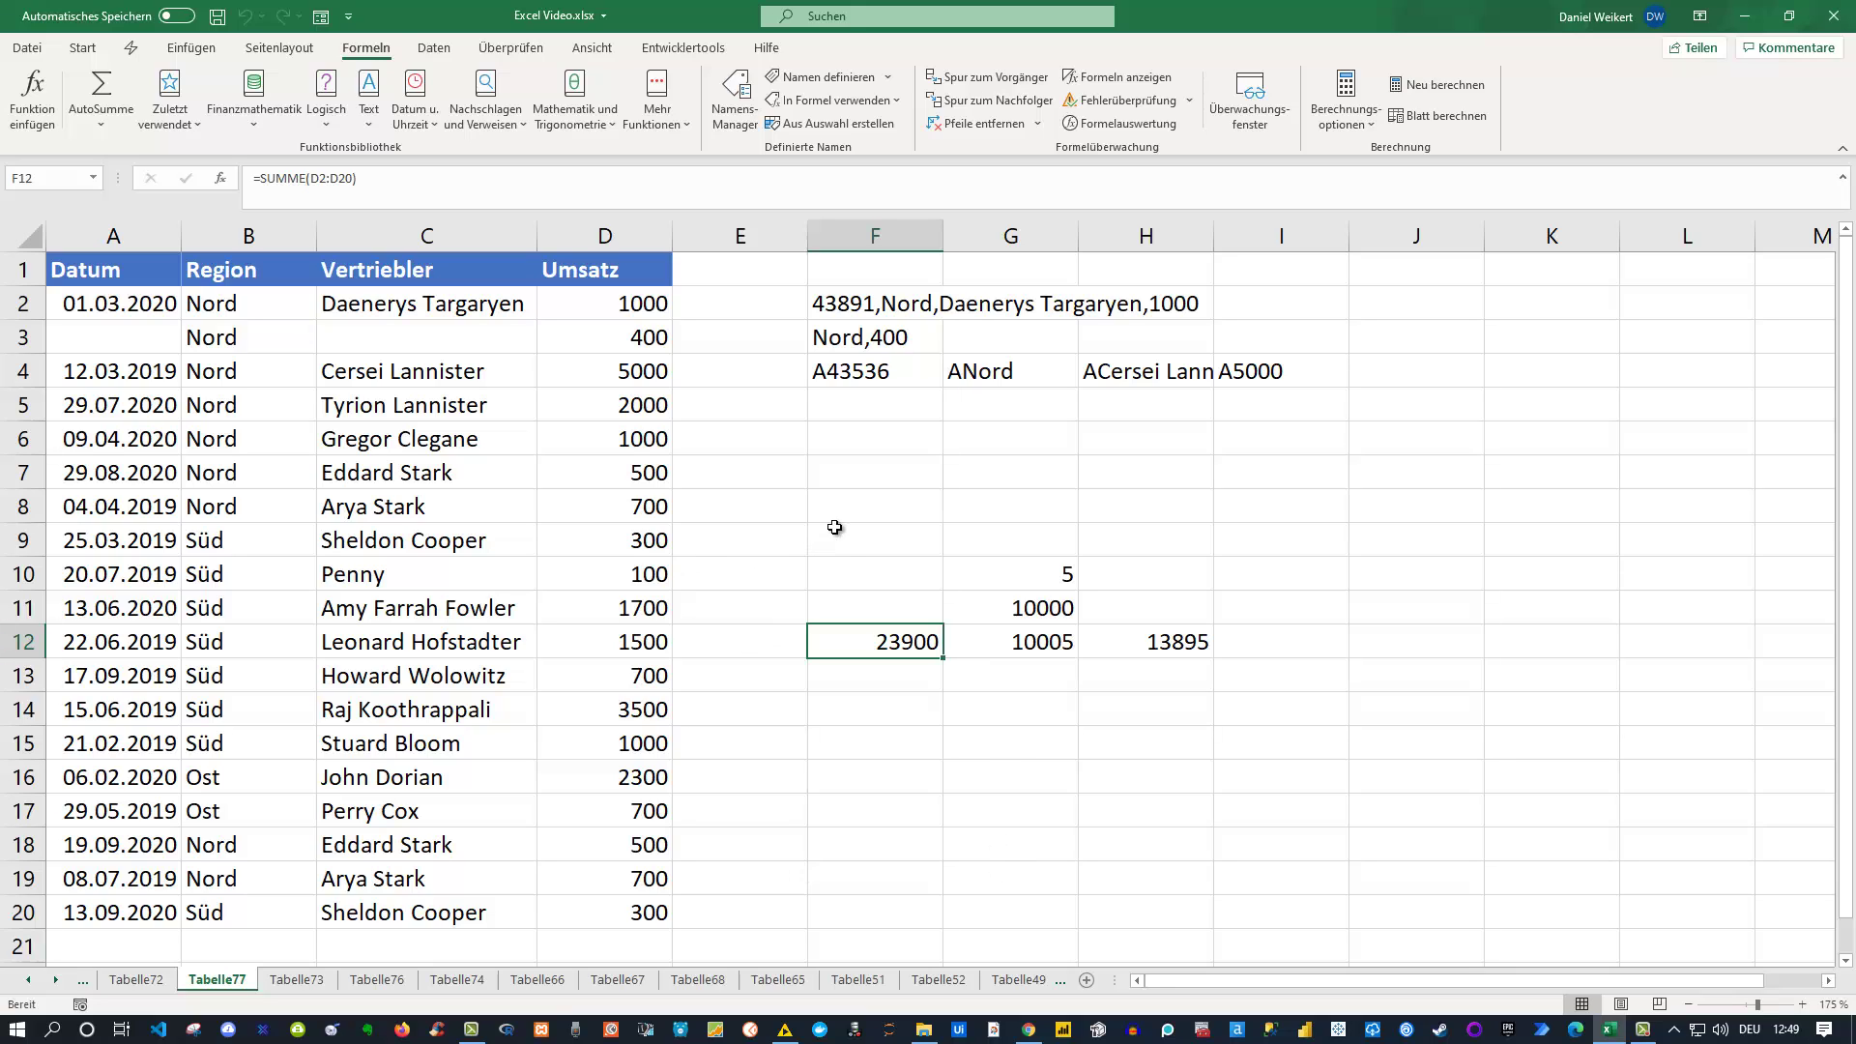
Turn on Formeln anzeigen and scroll right to reveal the SUMME formulas in F12:H12
click(1117, 79)
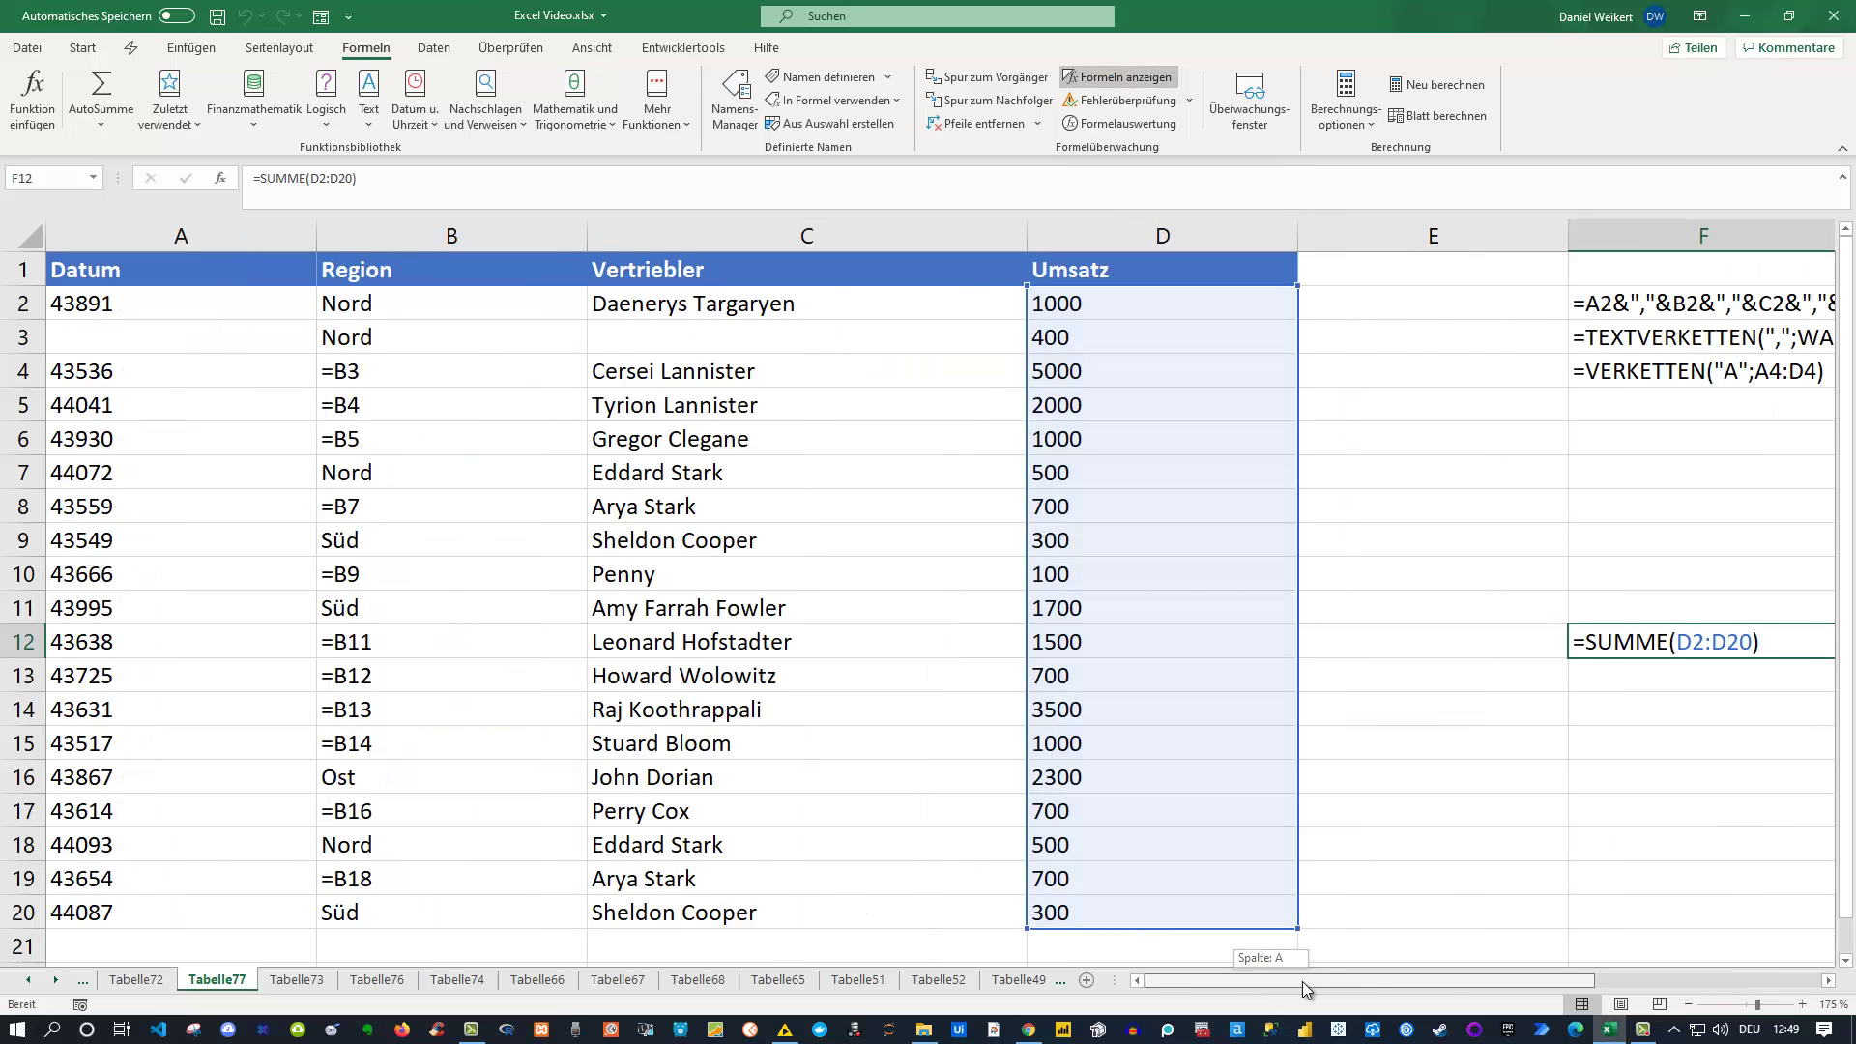
drag(1302, 982, 1503, 984)
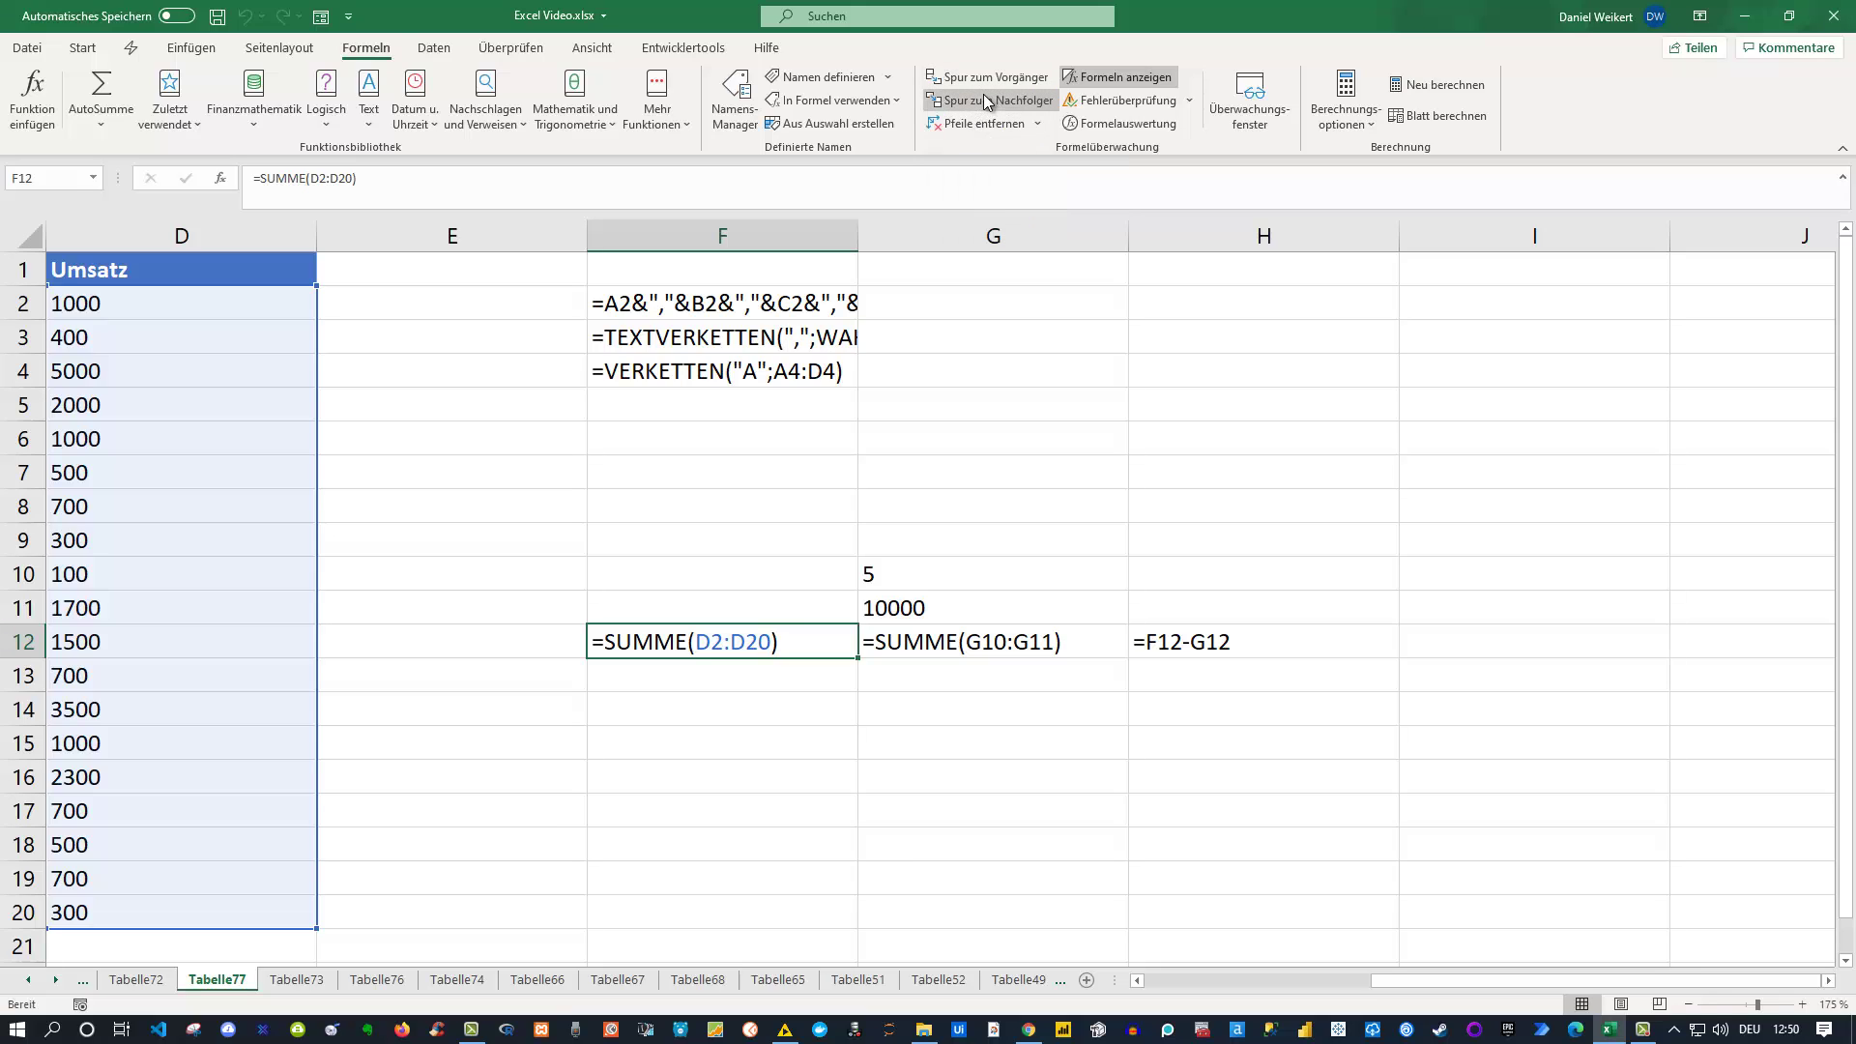
Turn off Formeln anzeigen so row 12 shows 23900, 10005, 13895, then select F4
click(1127, 75)
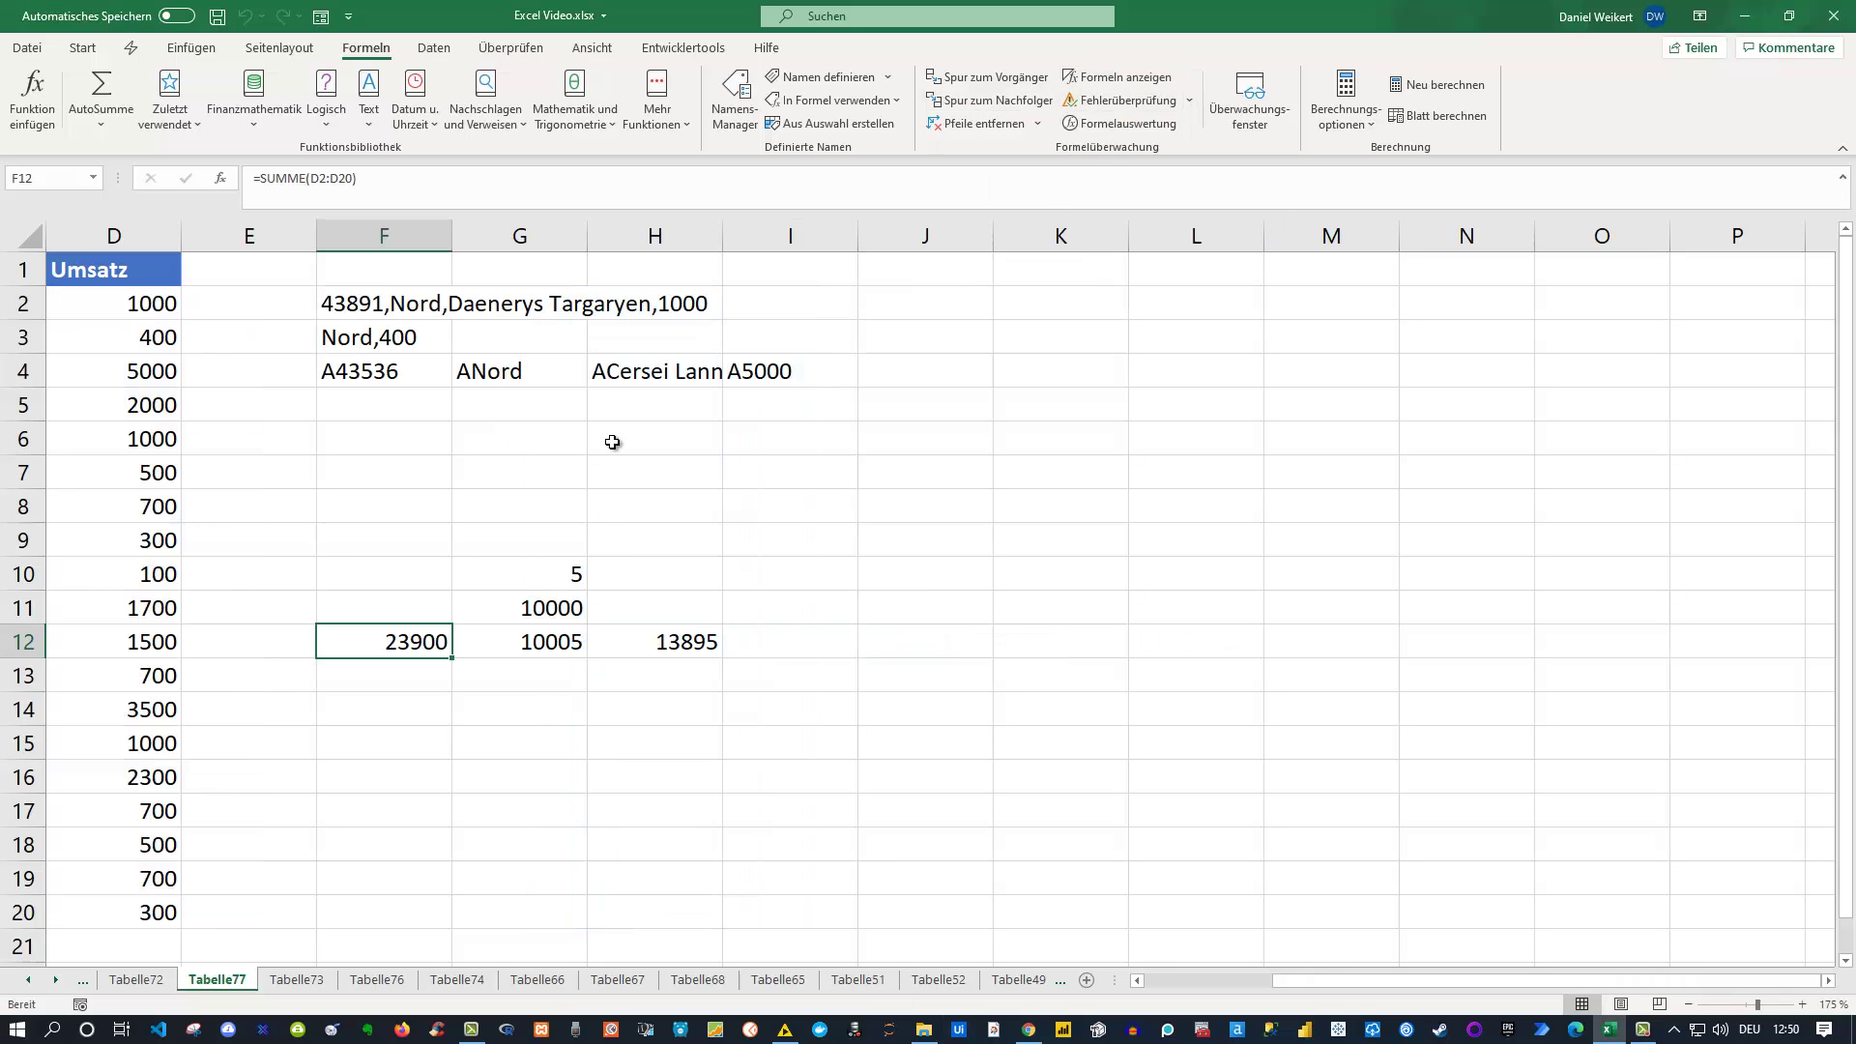
drag(1541, 979, 1406, 985)
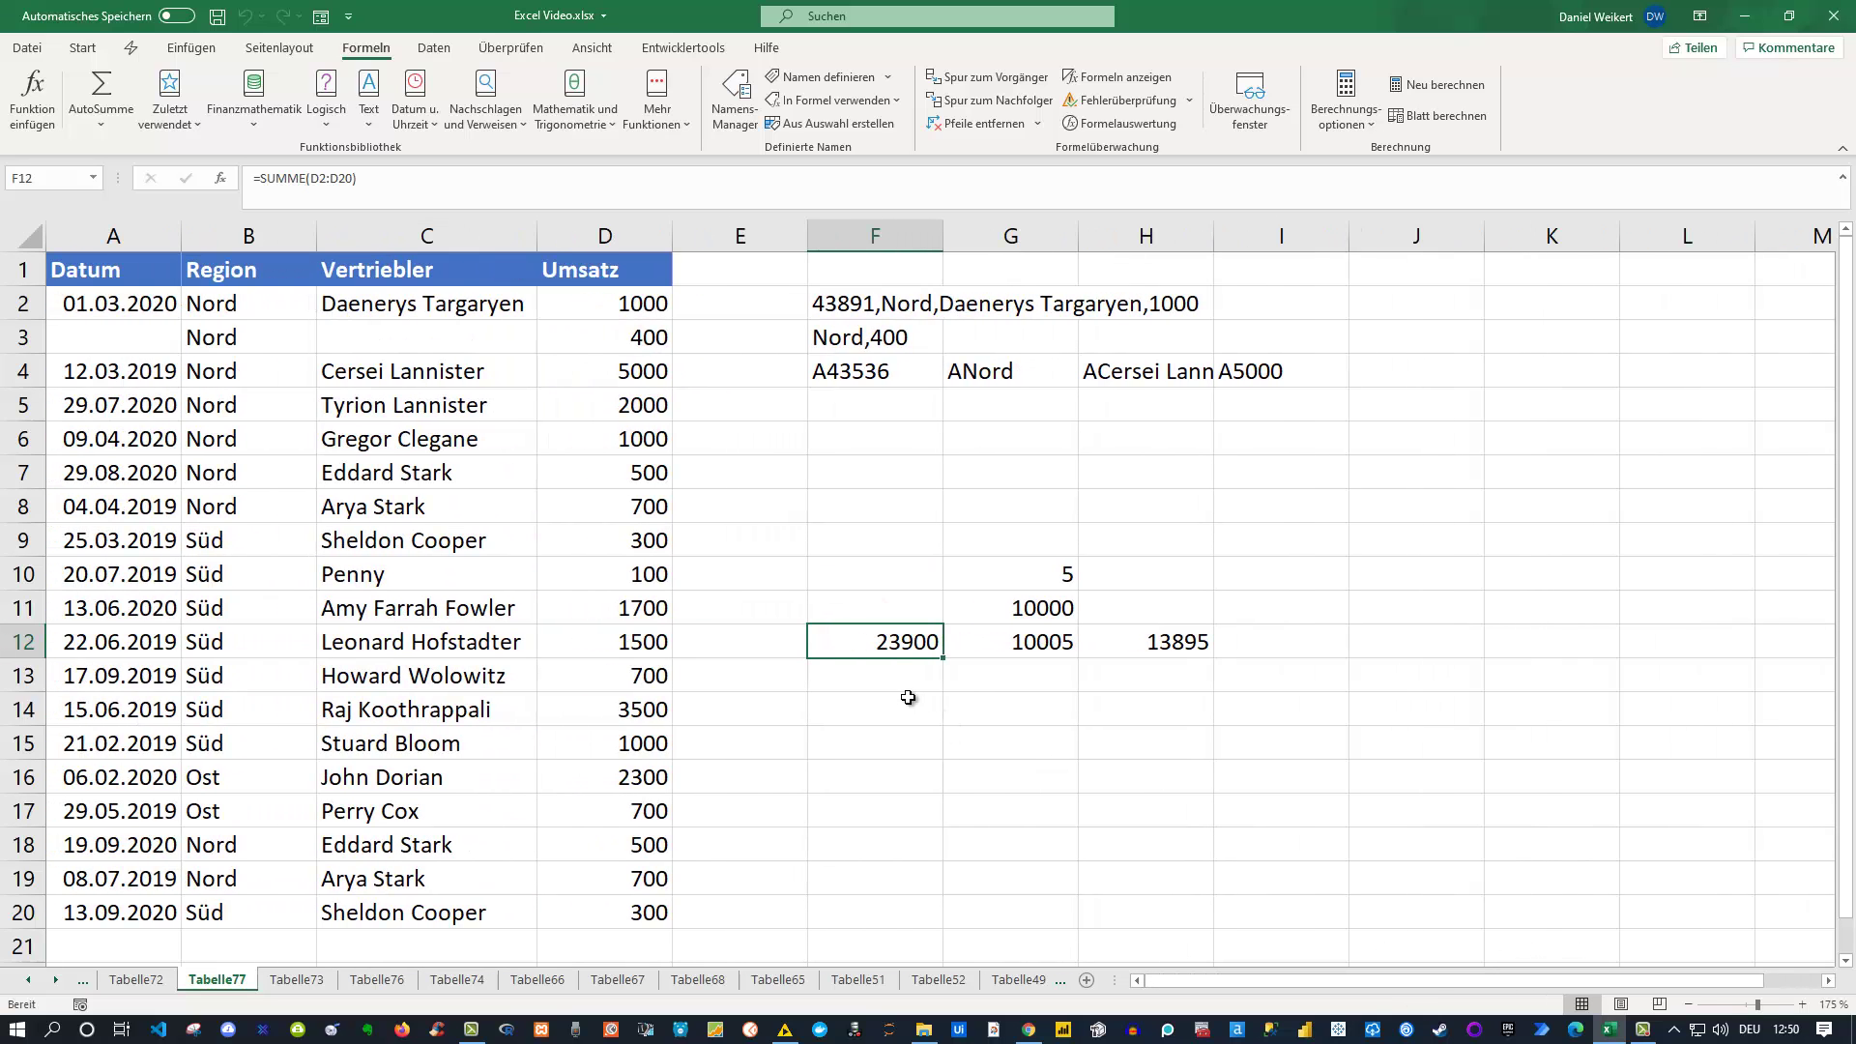
click(865, 371)
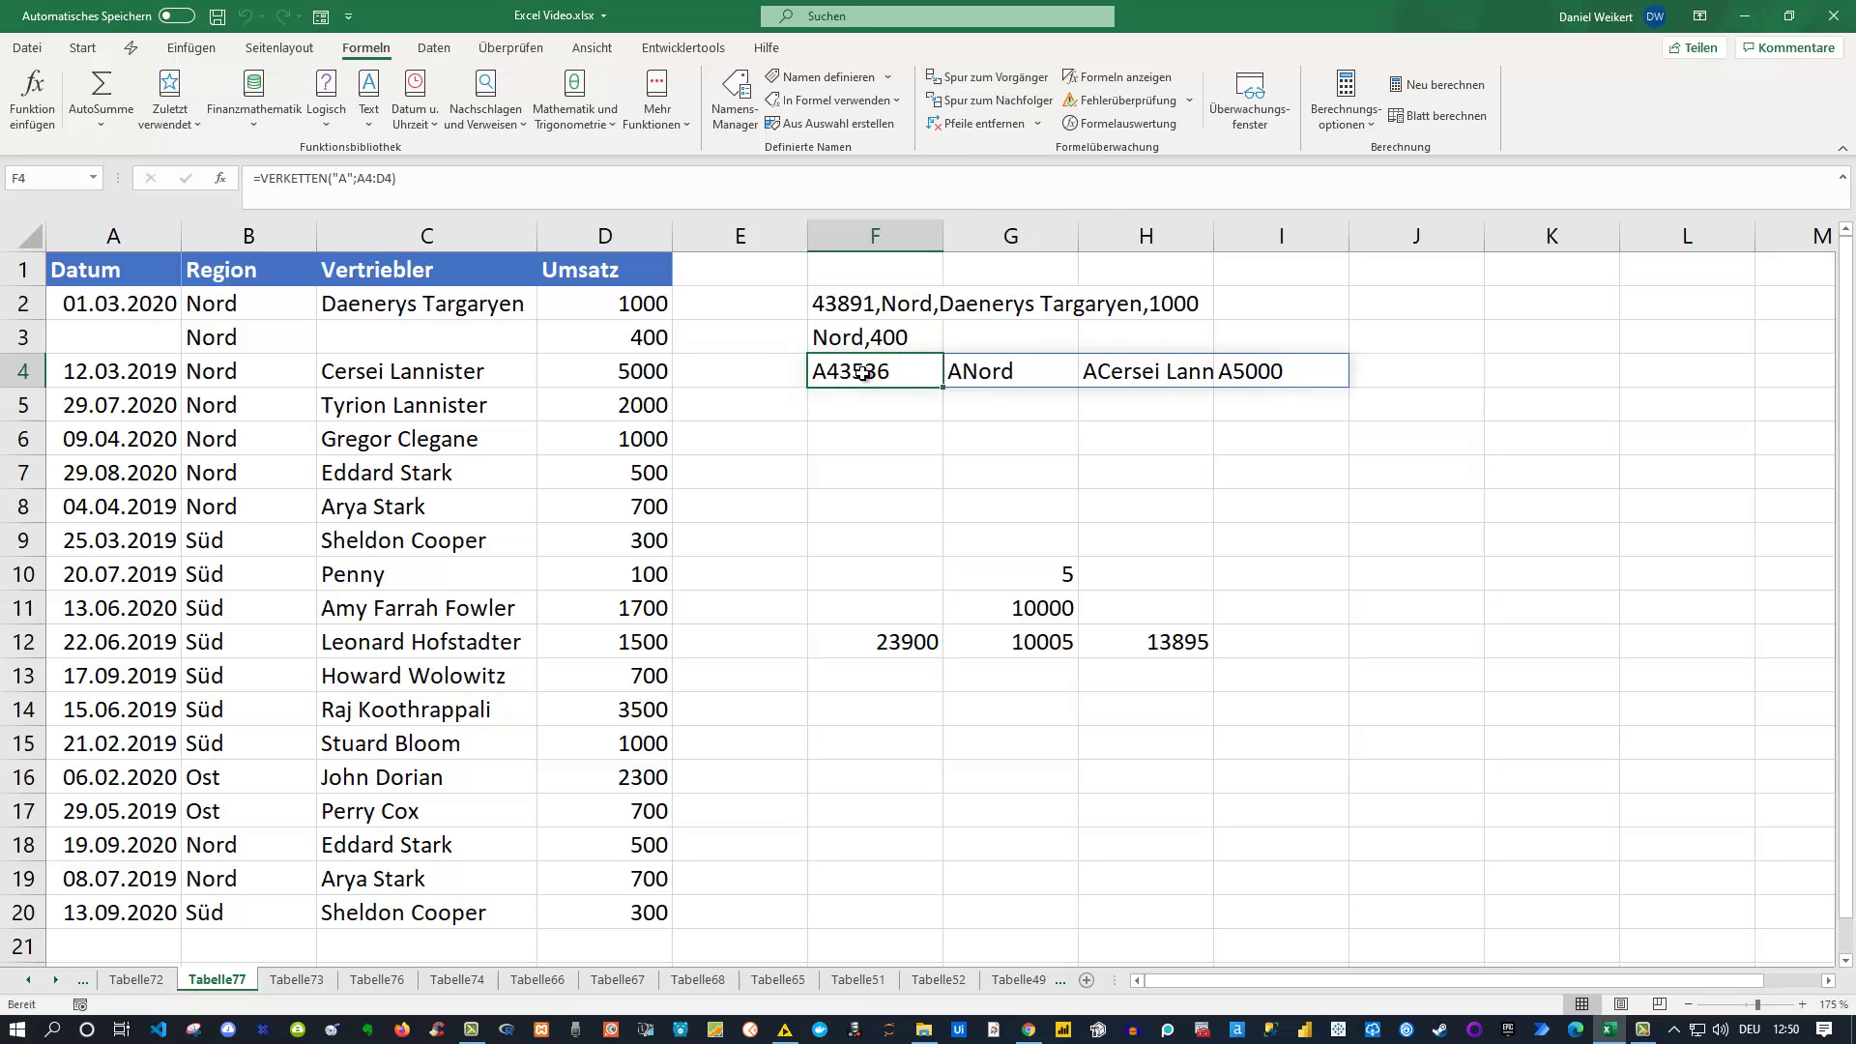
click(986, 77)
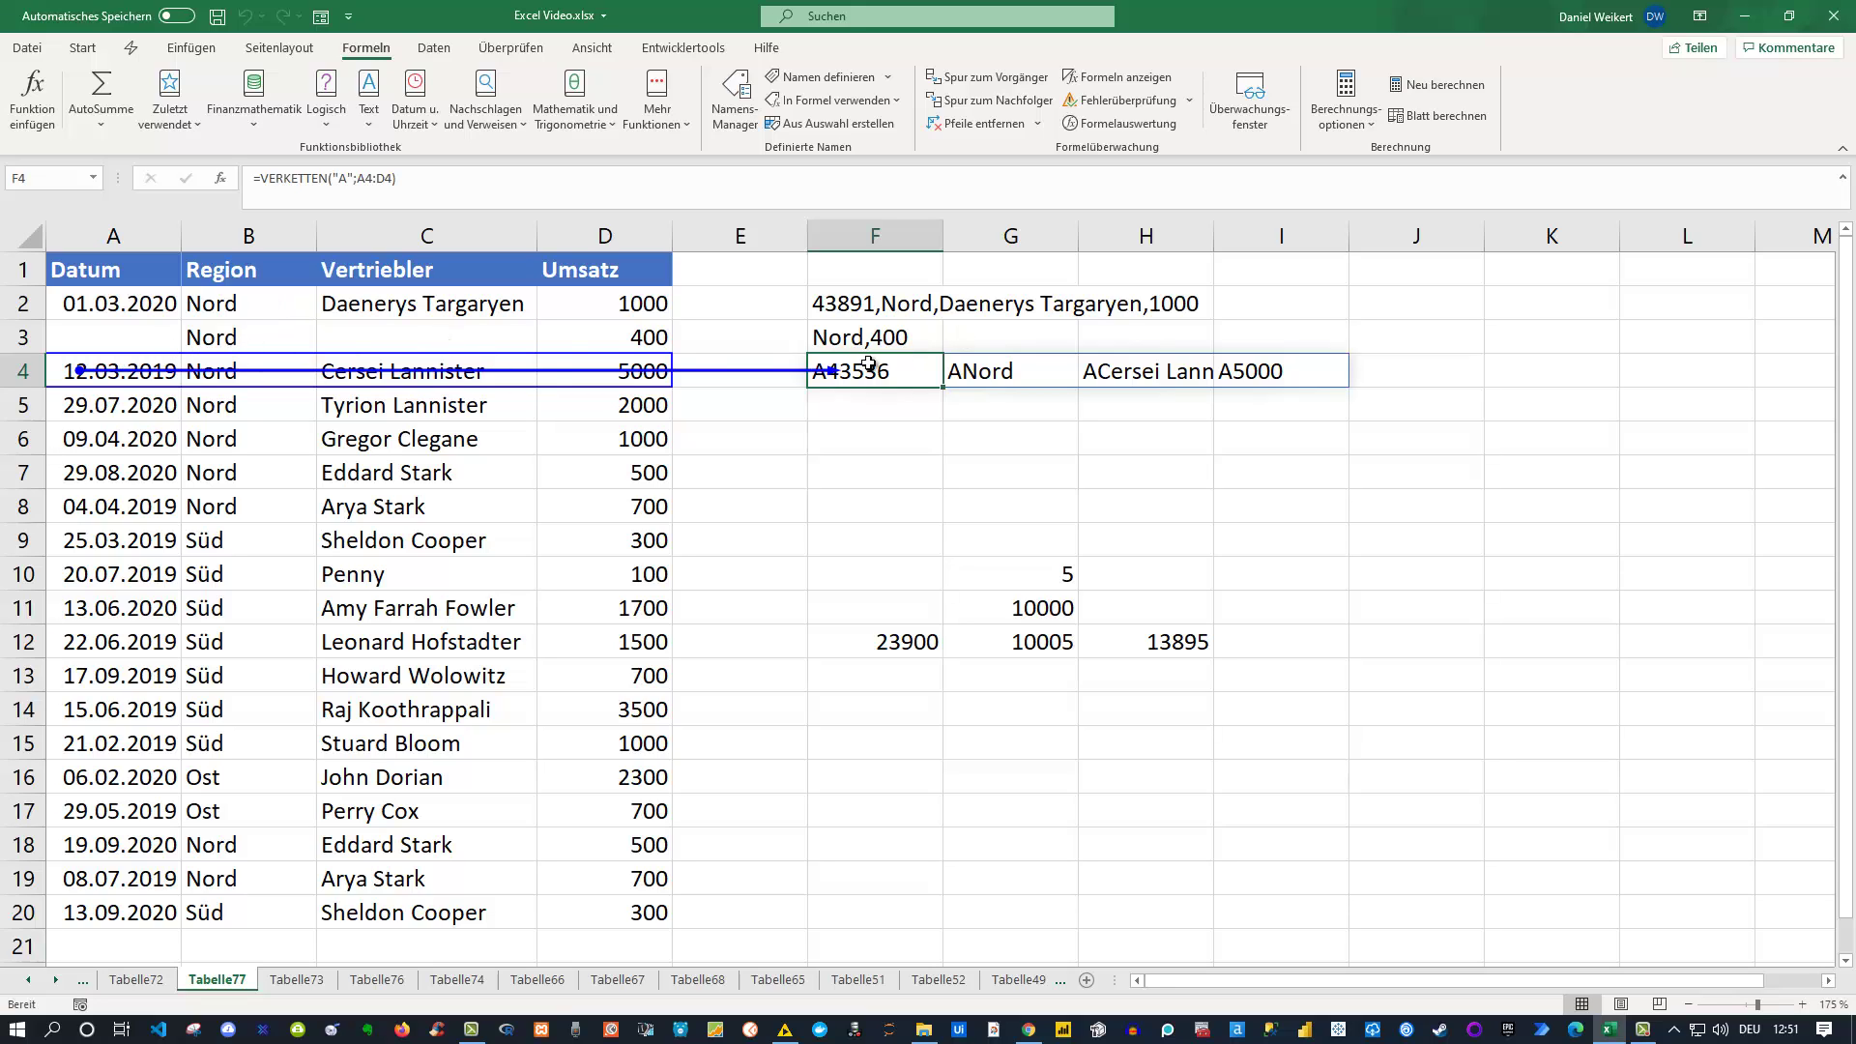
click(988, 77)
click(973, 130)
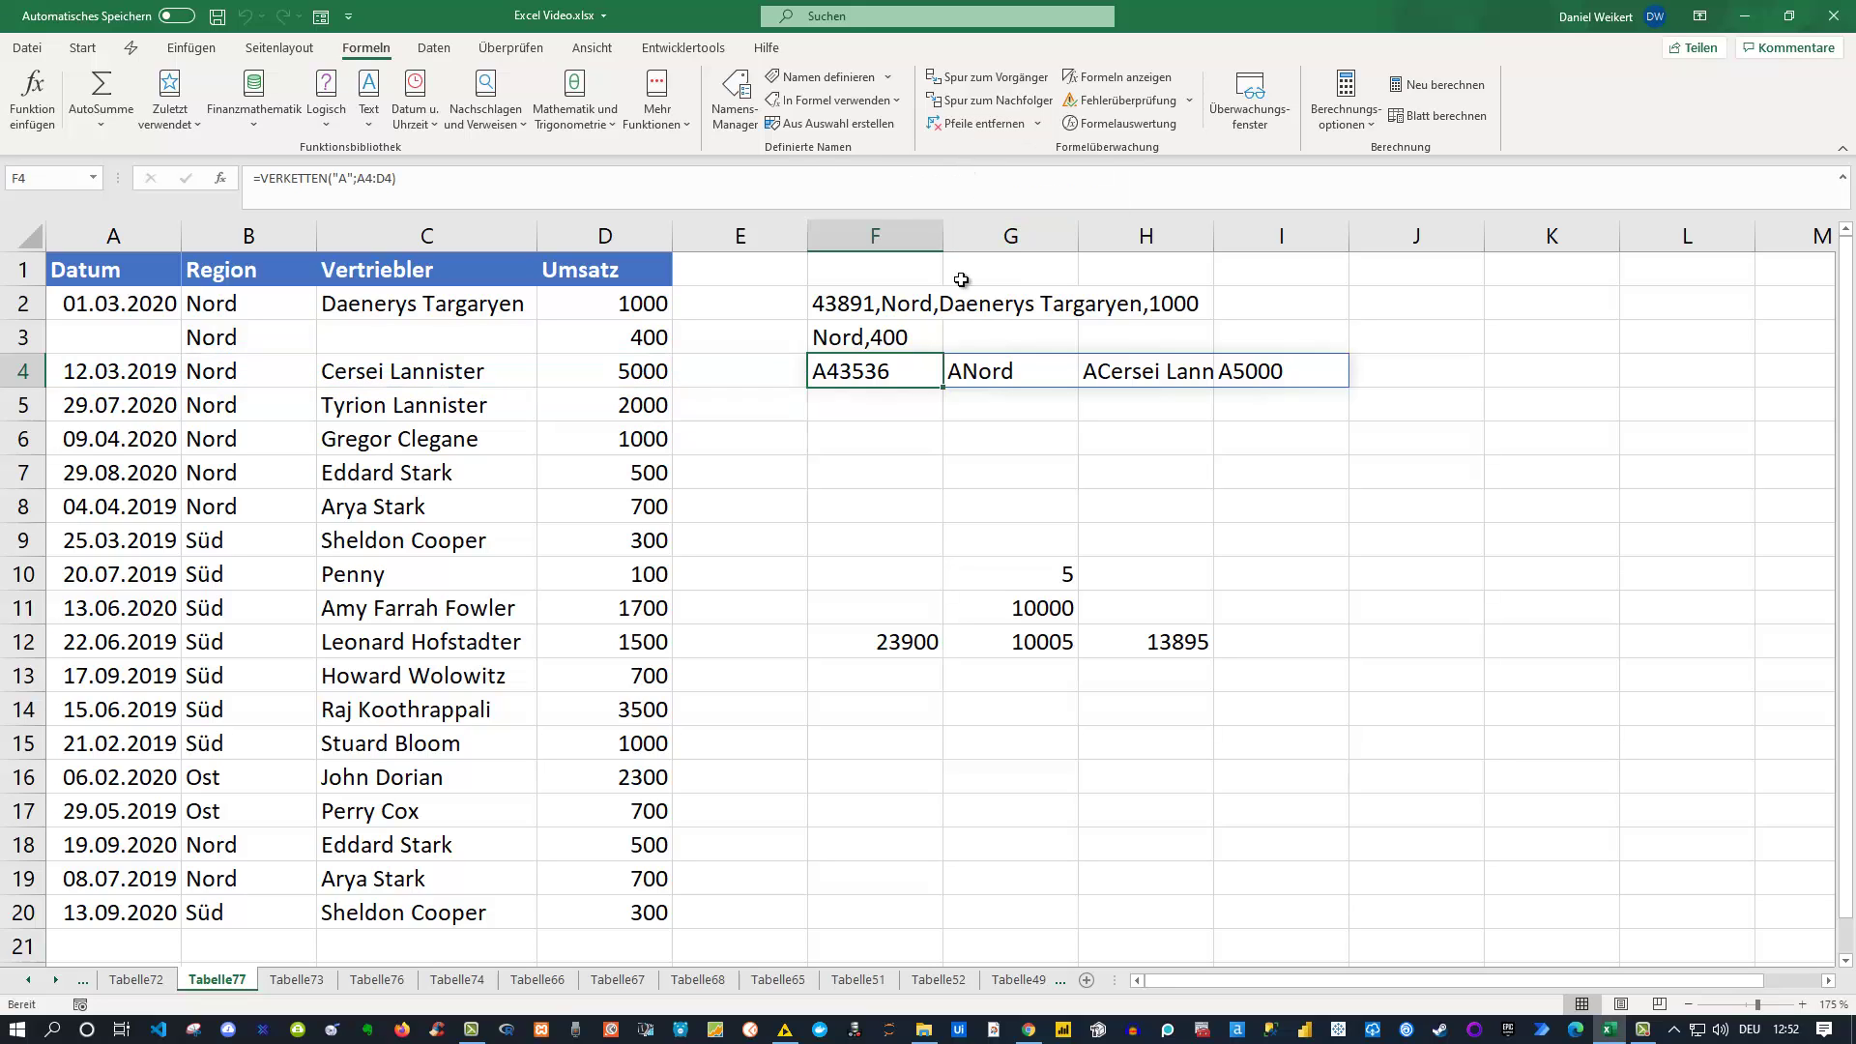
click(1155, 642)
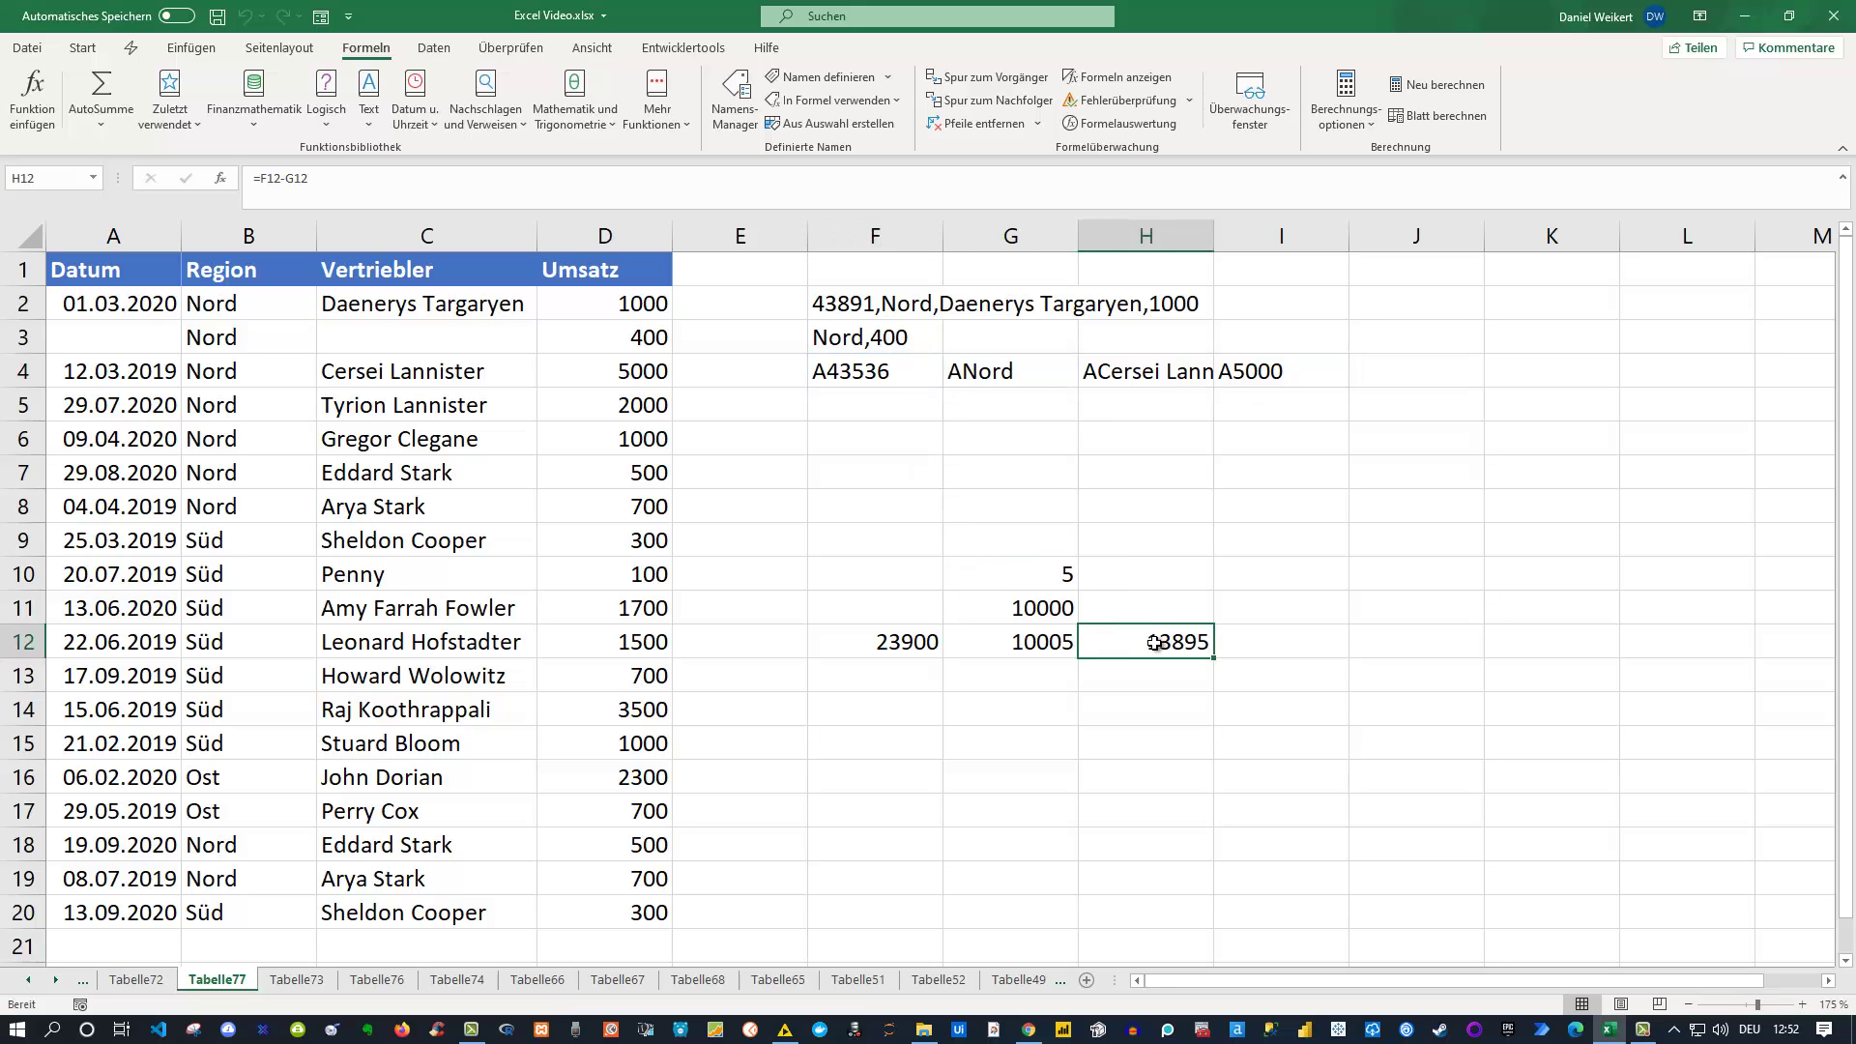
click(966, 70)
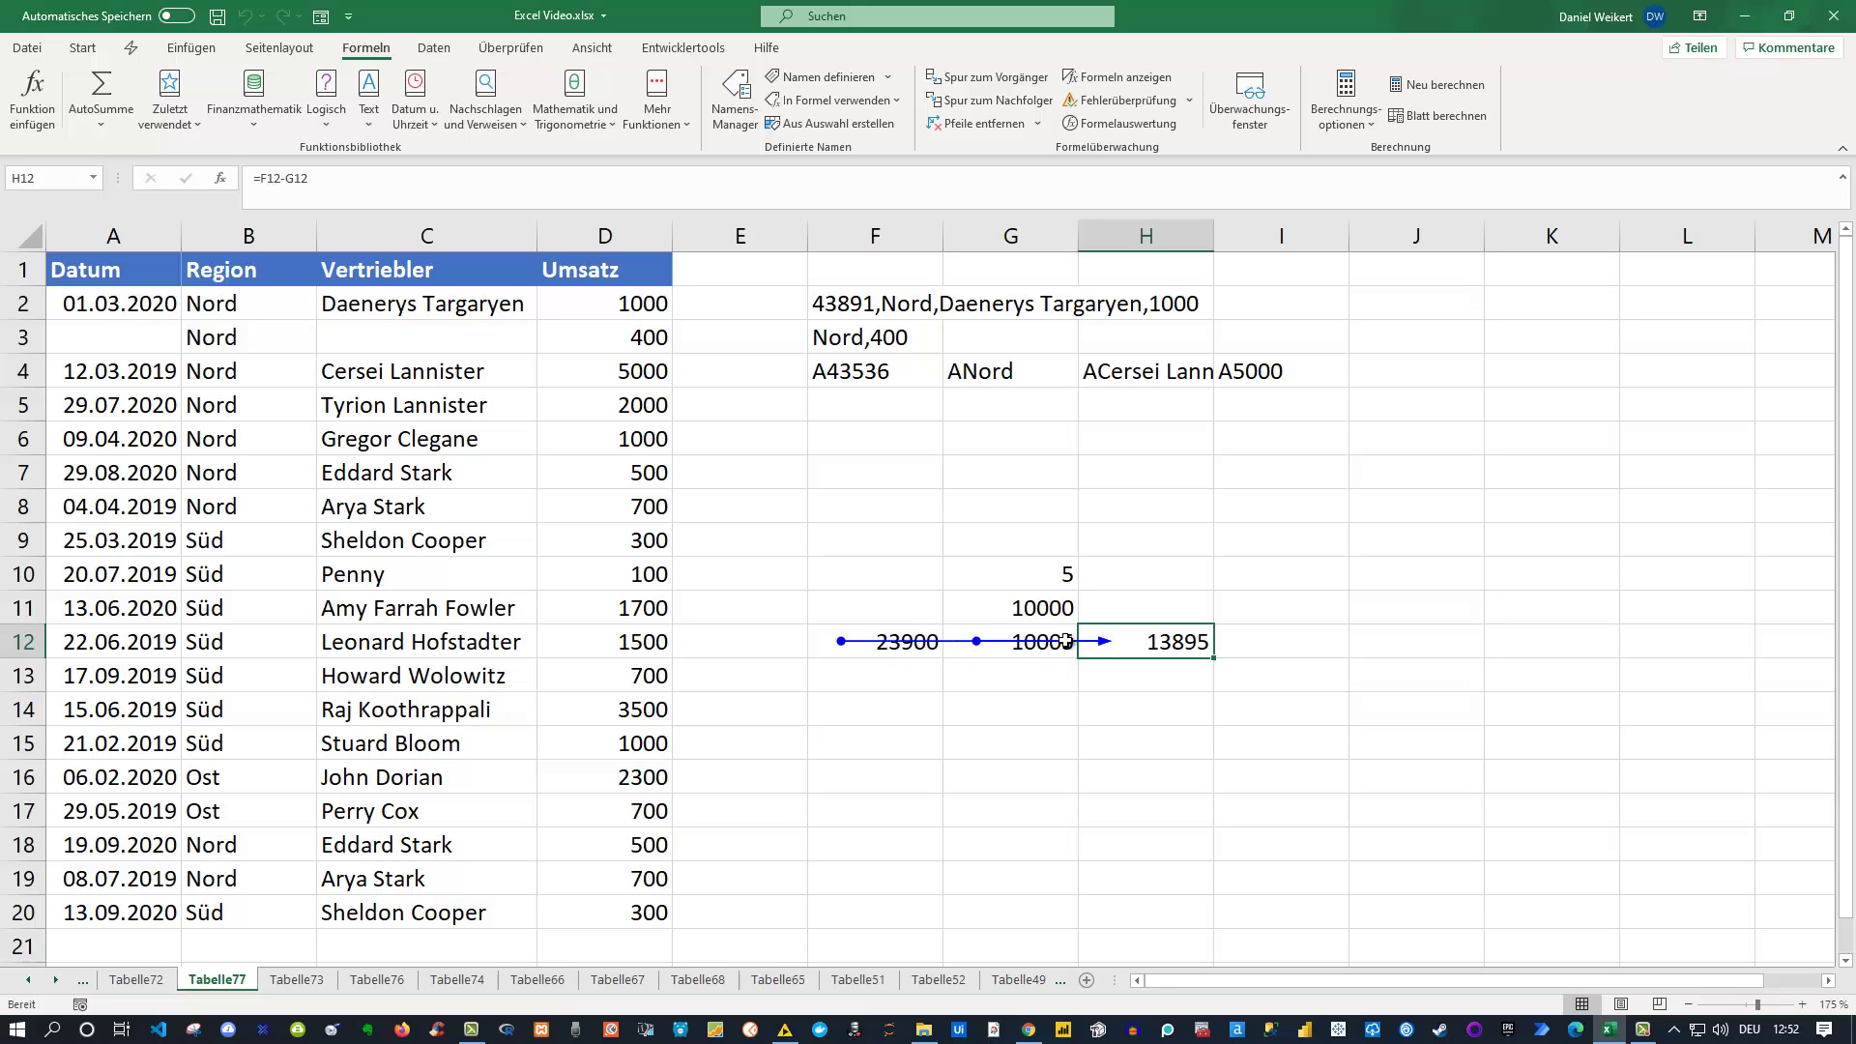
click(999, 81)
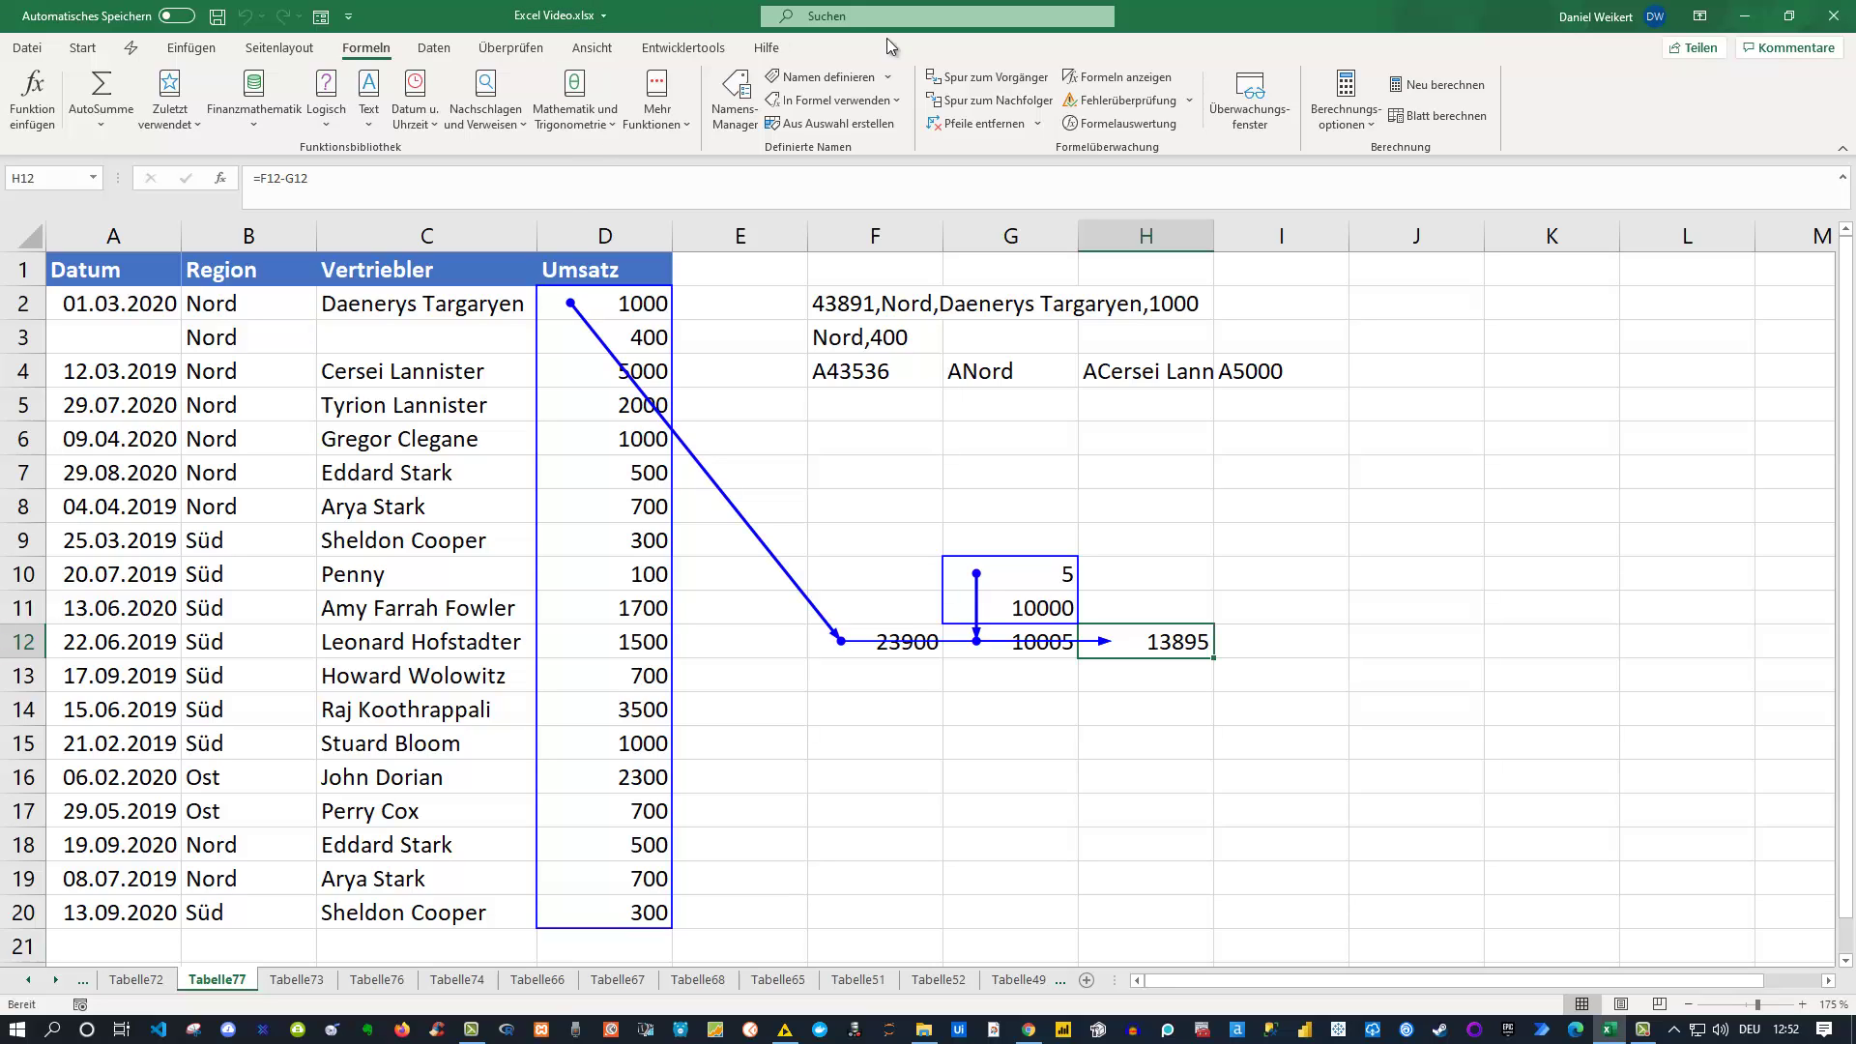
click(966, 125)
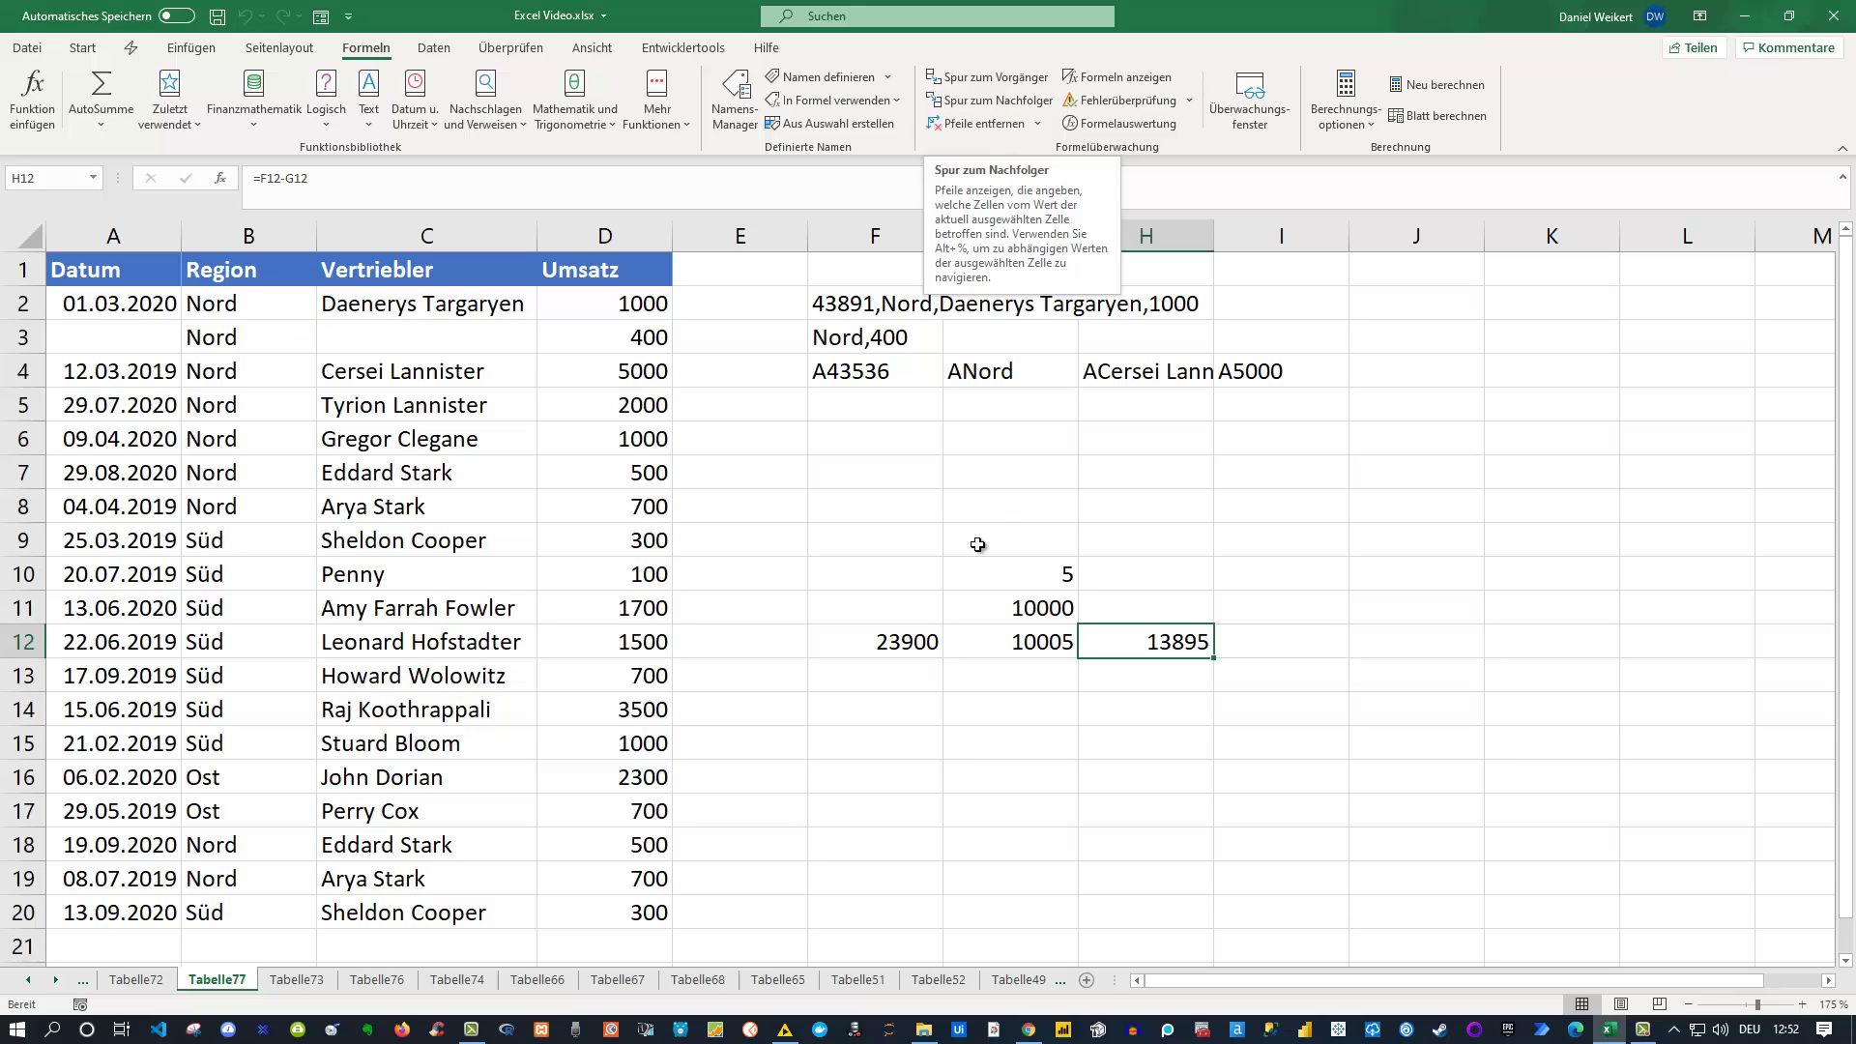
Trace dependents from F12 to H12, then trace H12's dependents and dismiss the none-found warning
click(882, 645)
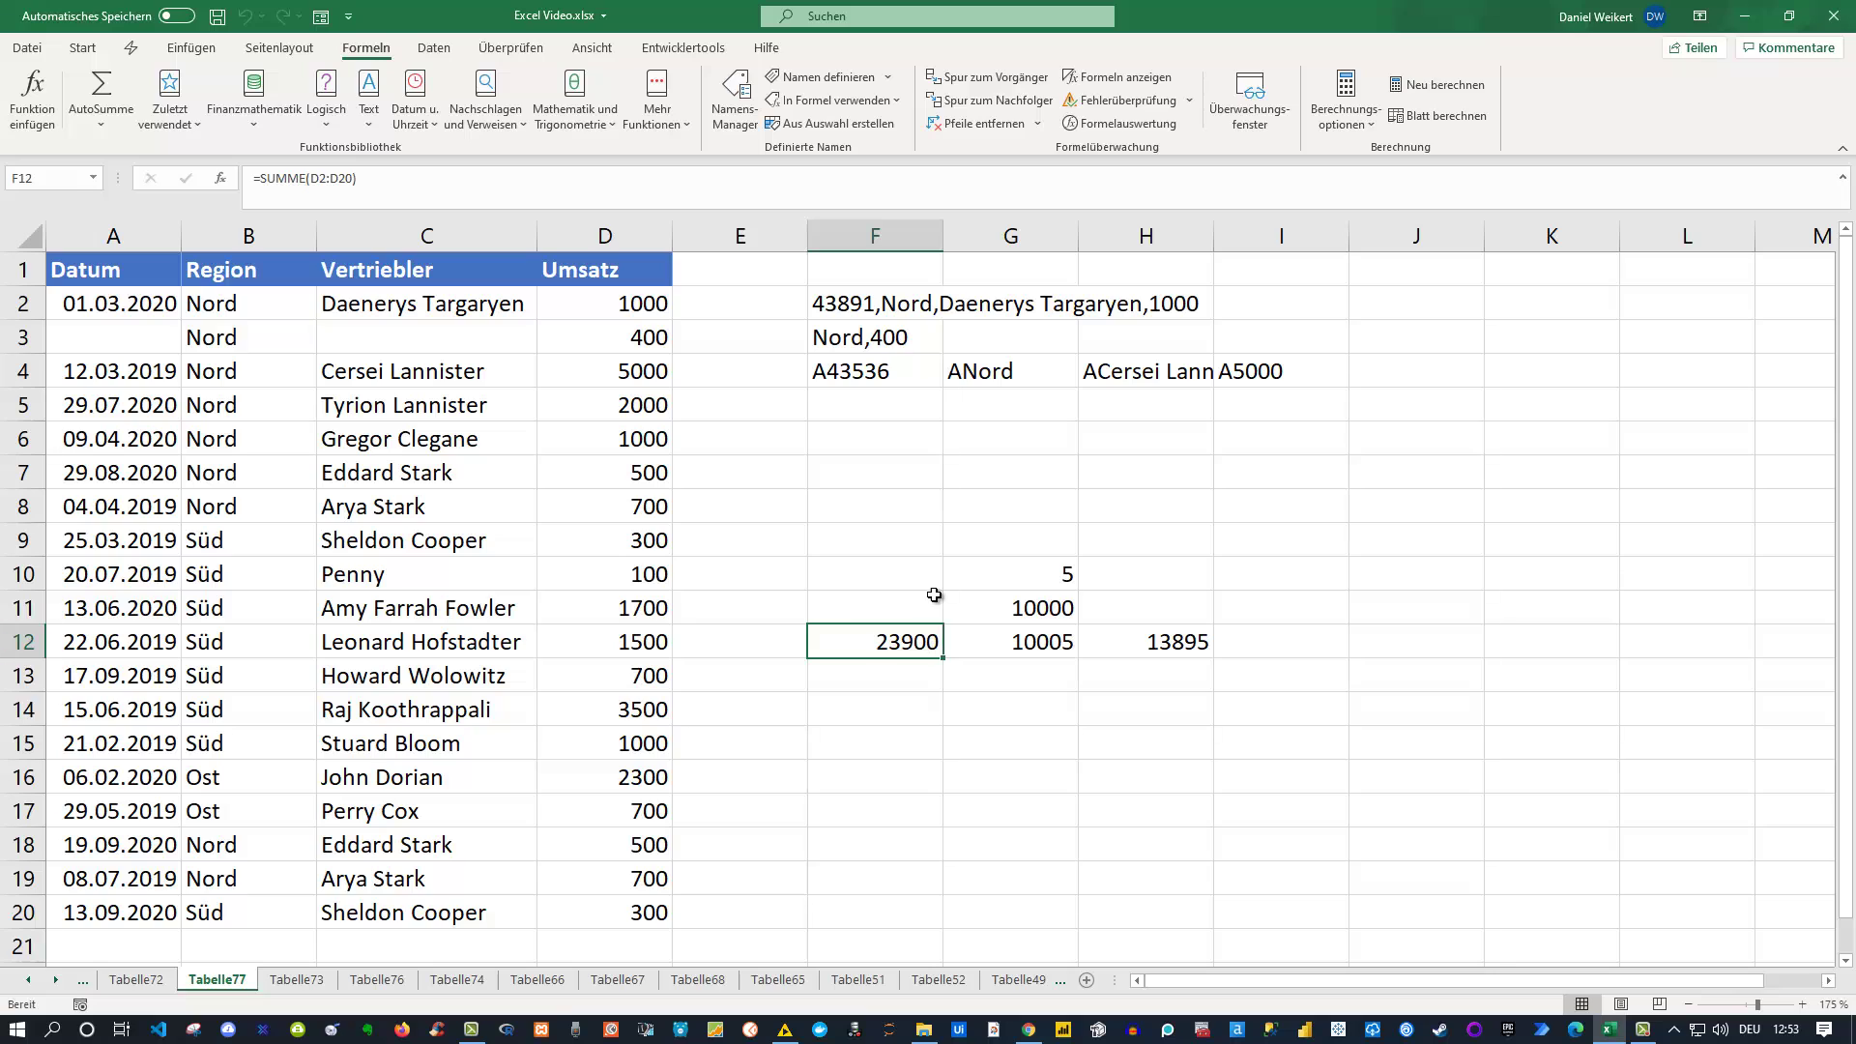
click(983, 101)
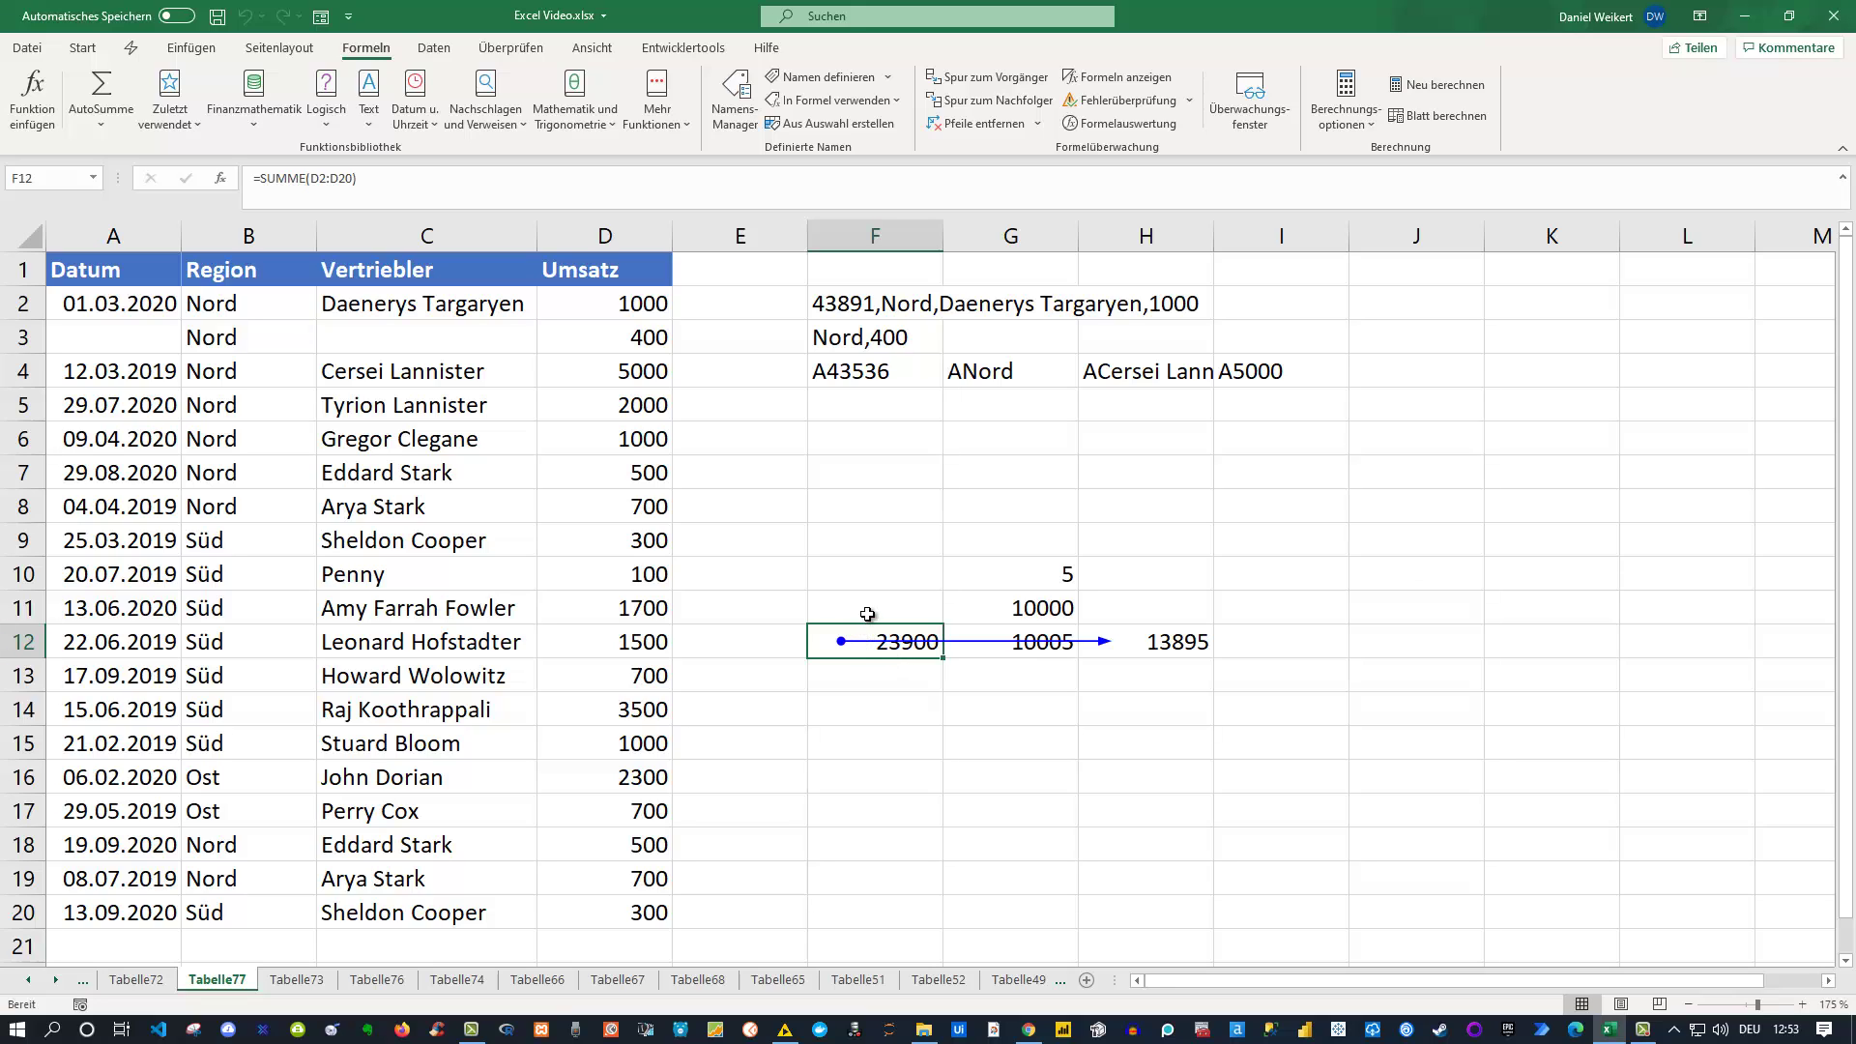
click(1183, 644)
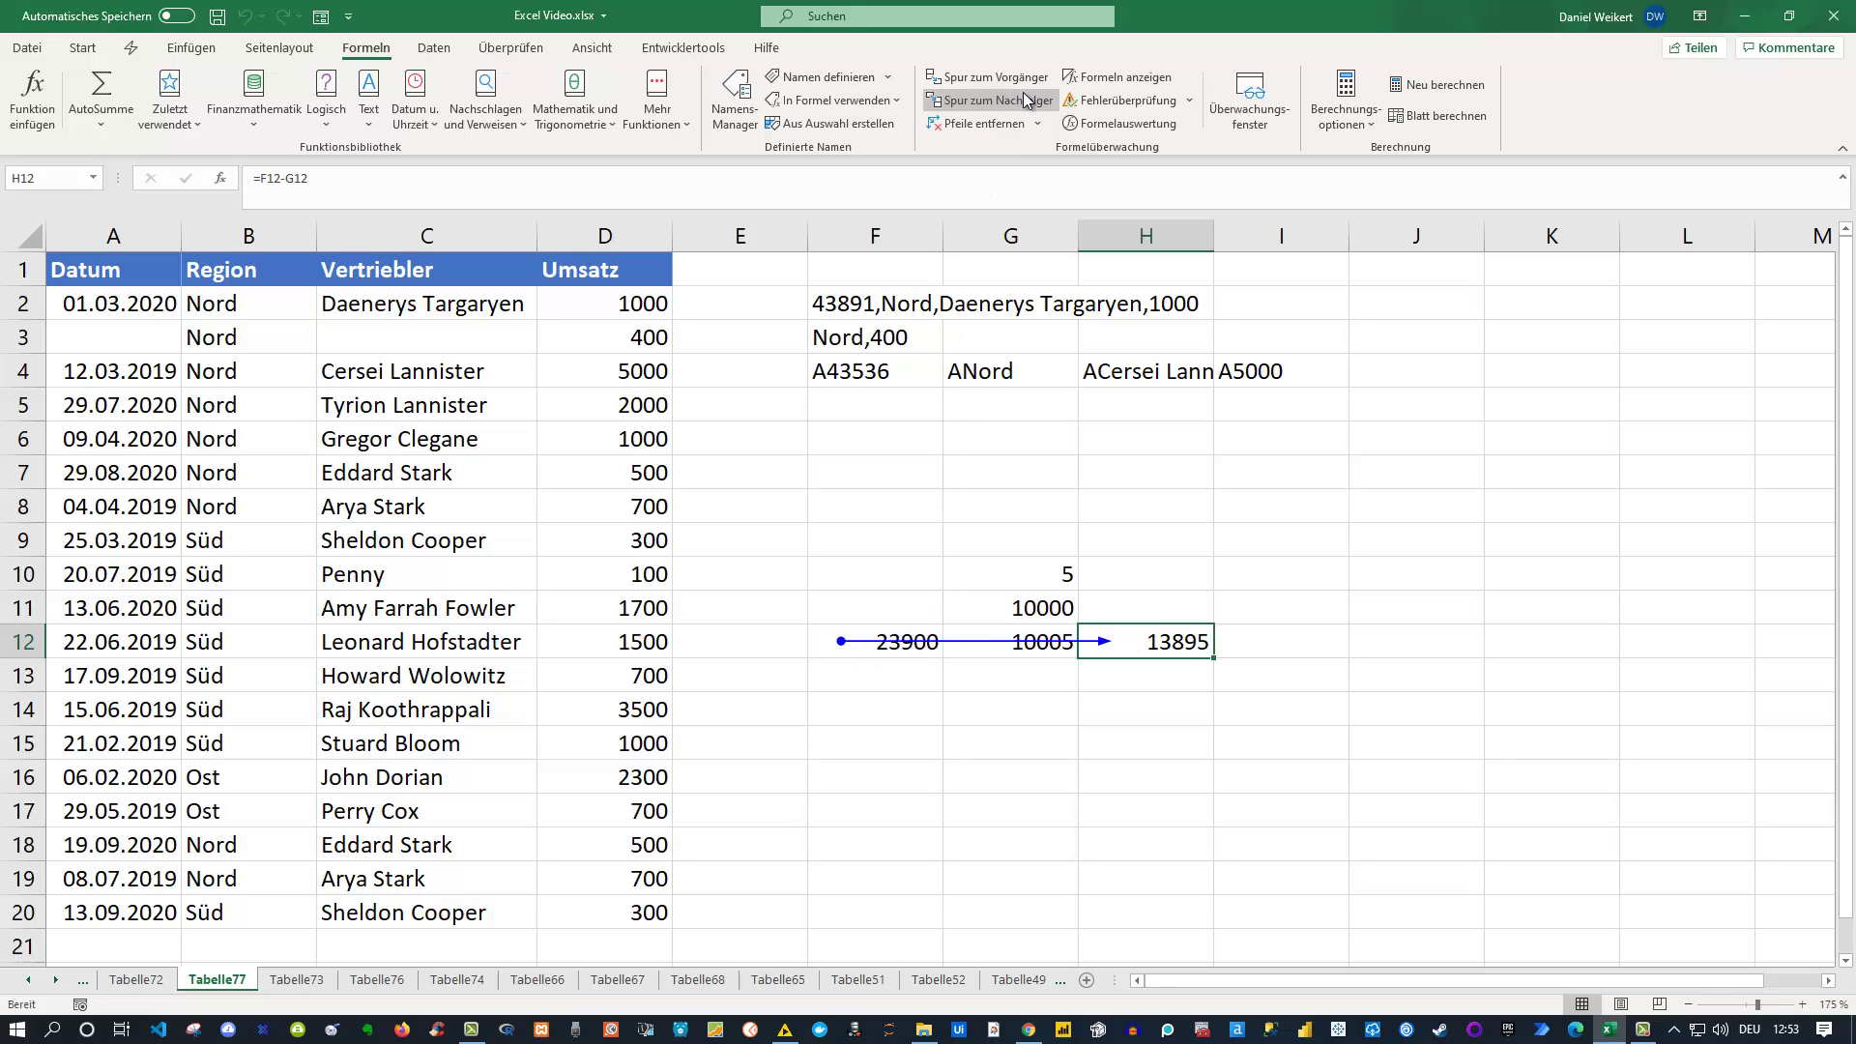
click(630, 609)
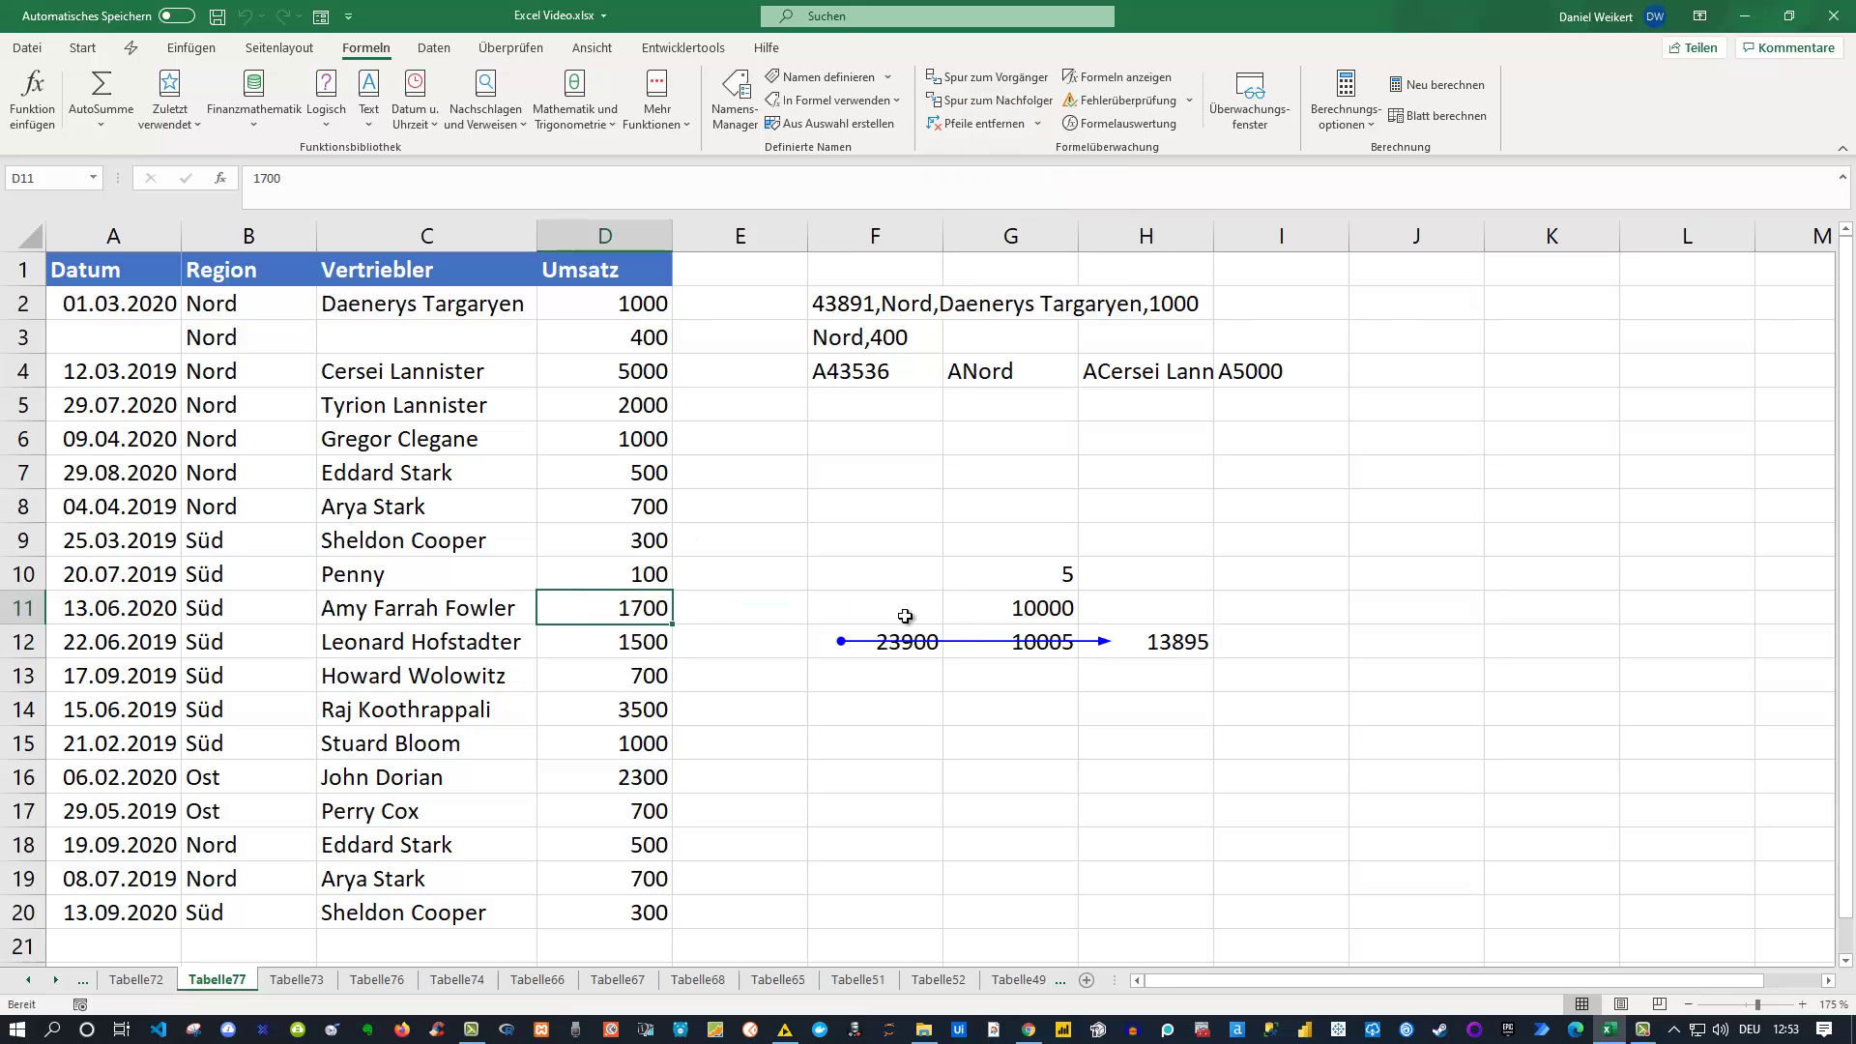
drag(903, 641, 1044, 641)
click(1175, 639)
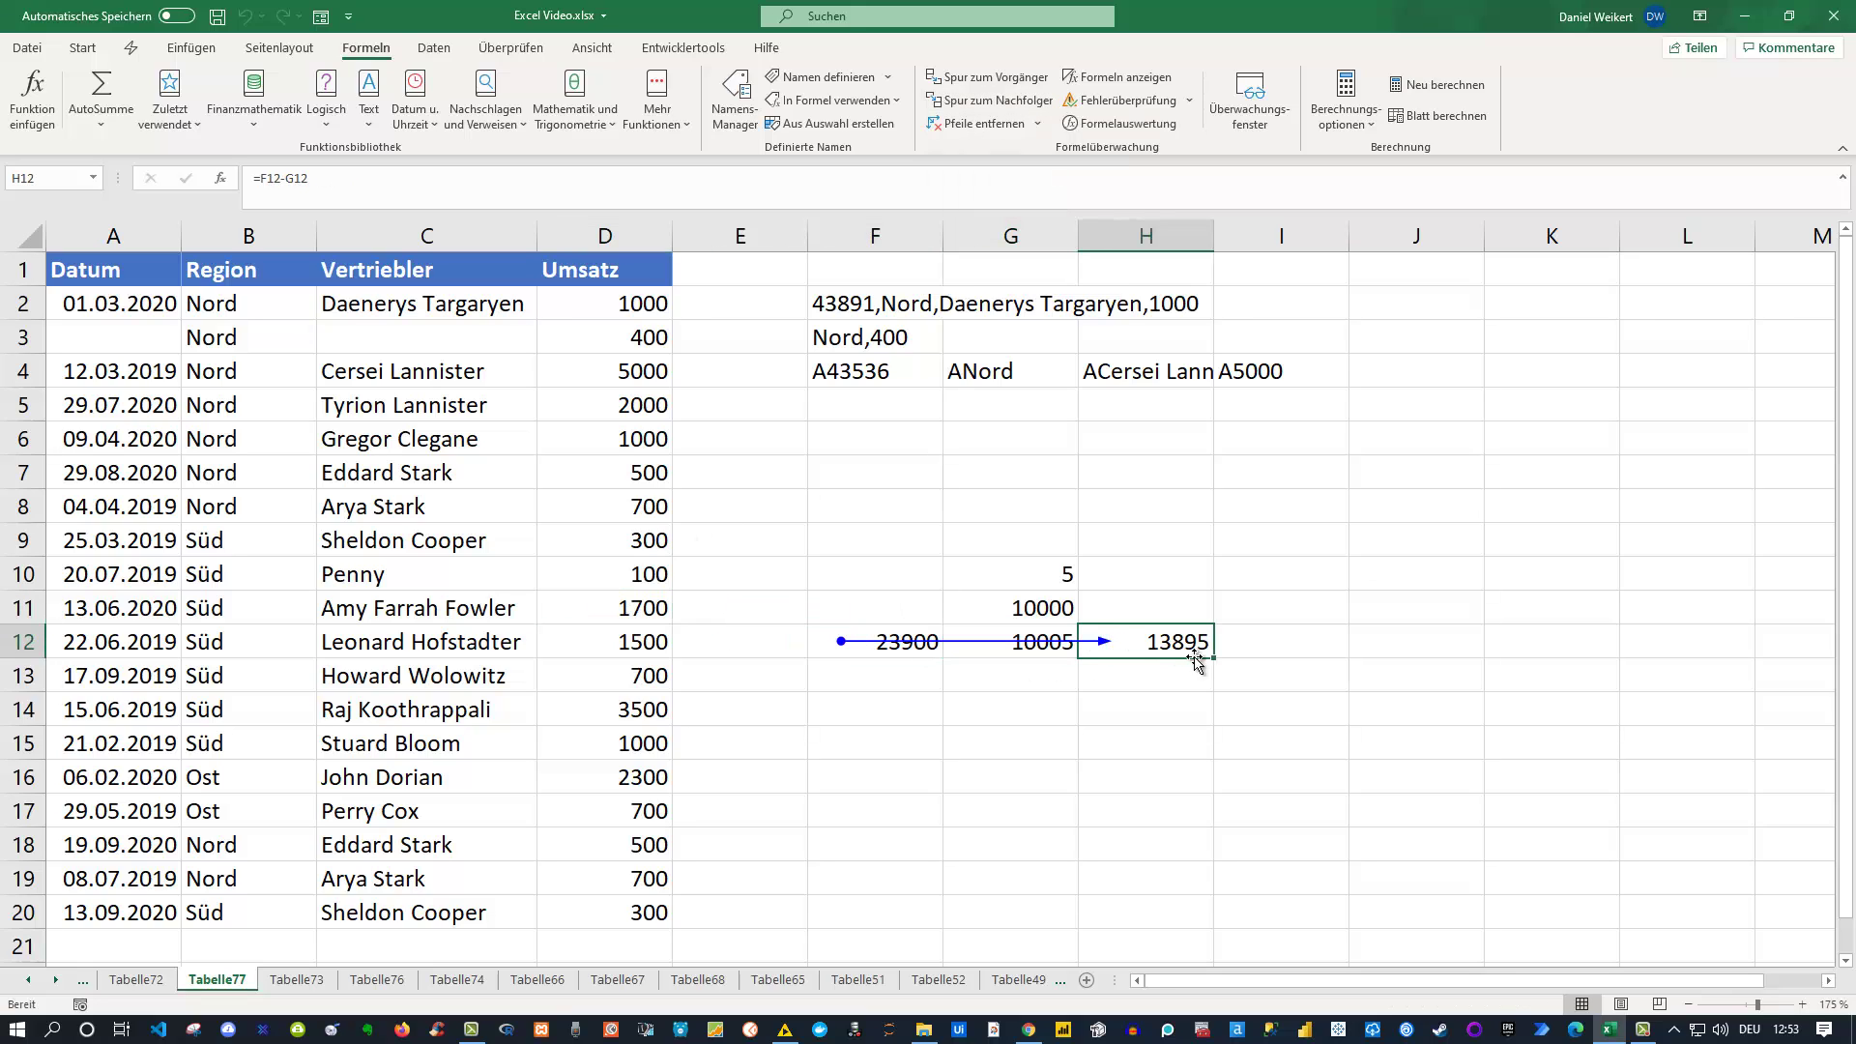
click(994, 101)
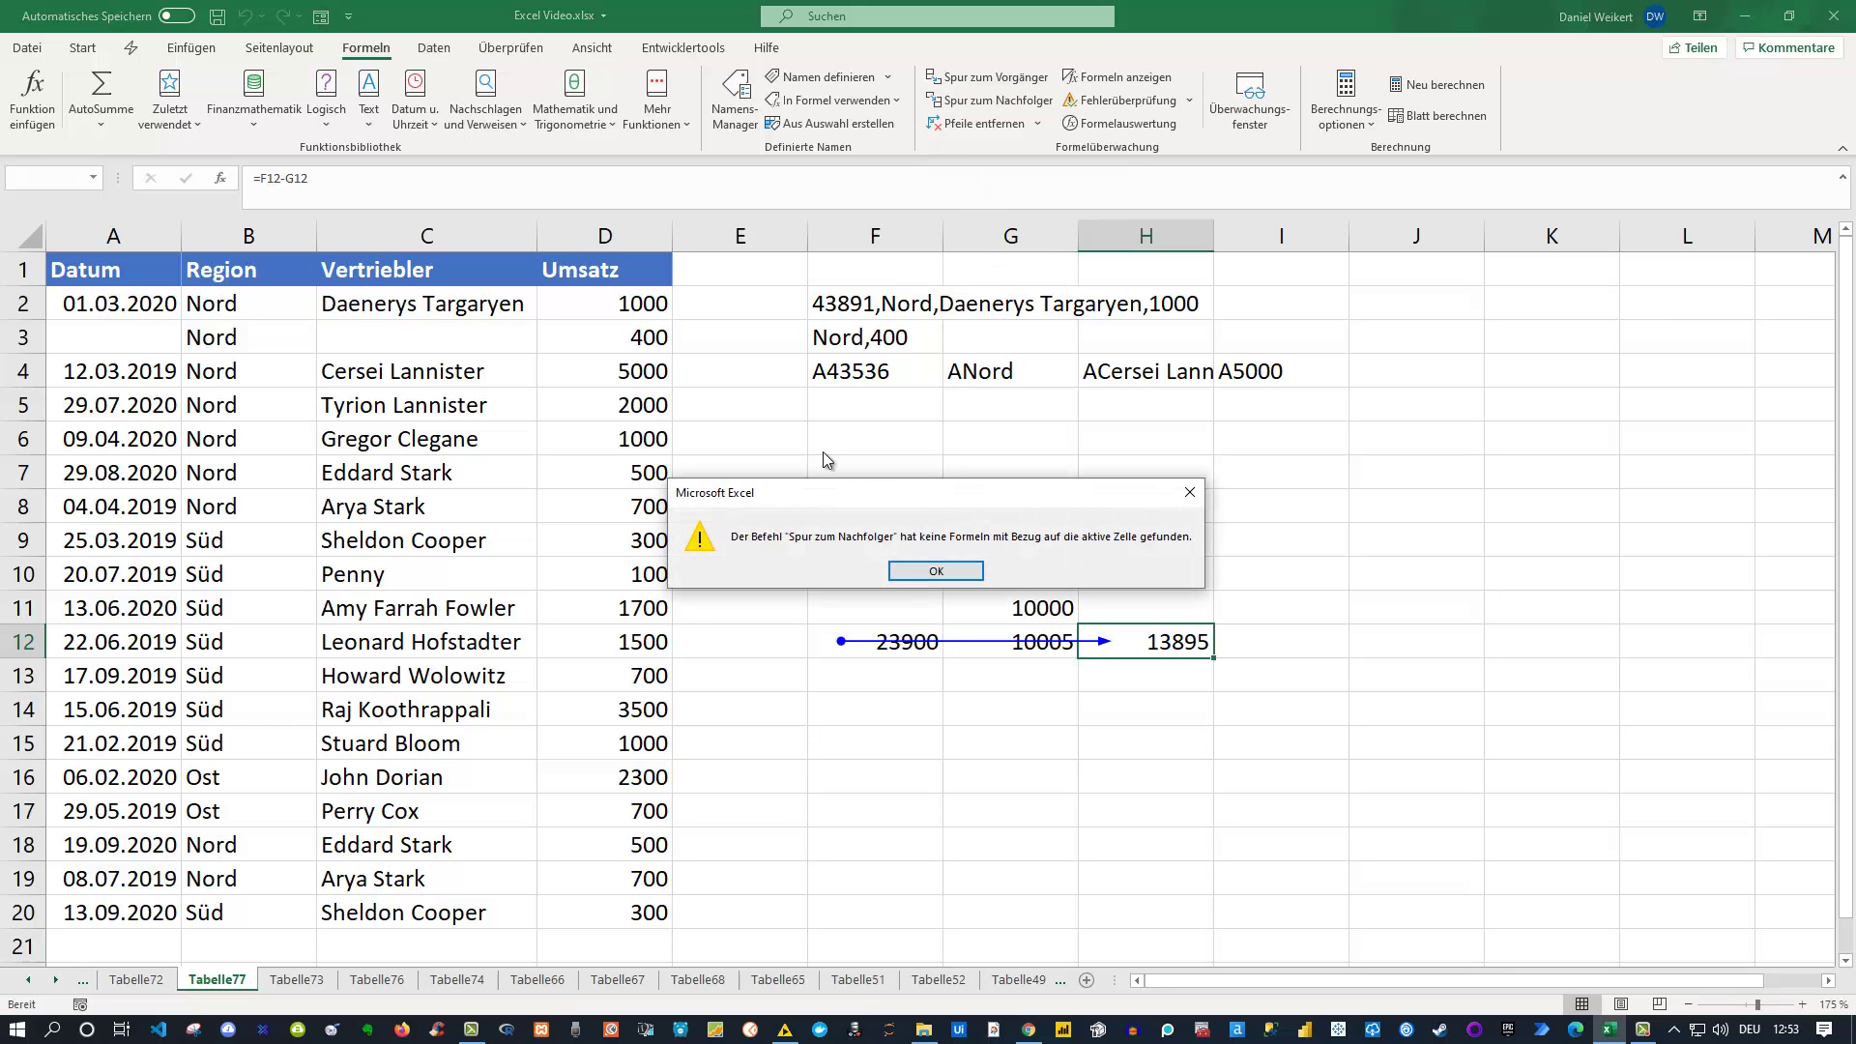
click(922, 573)
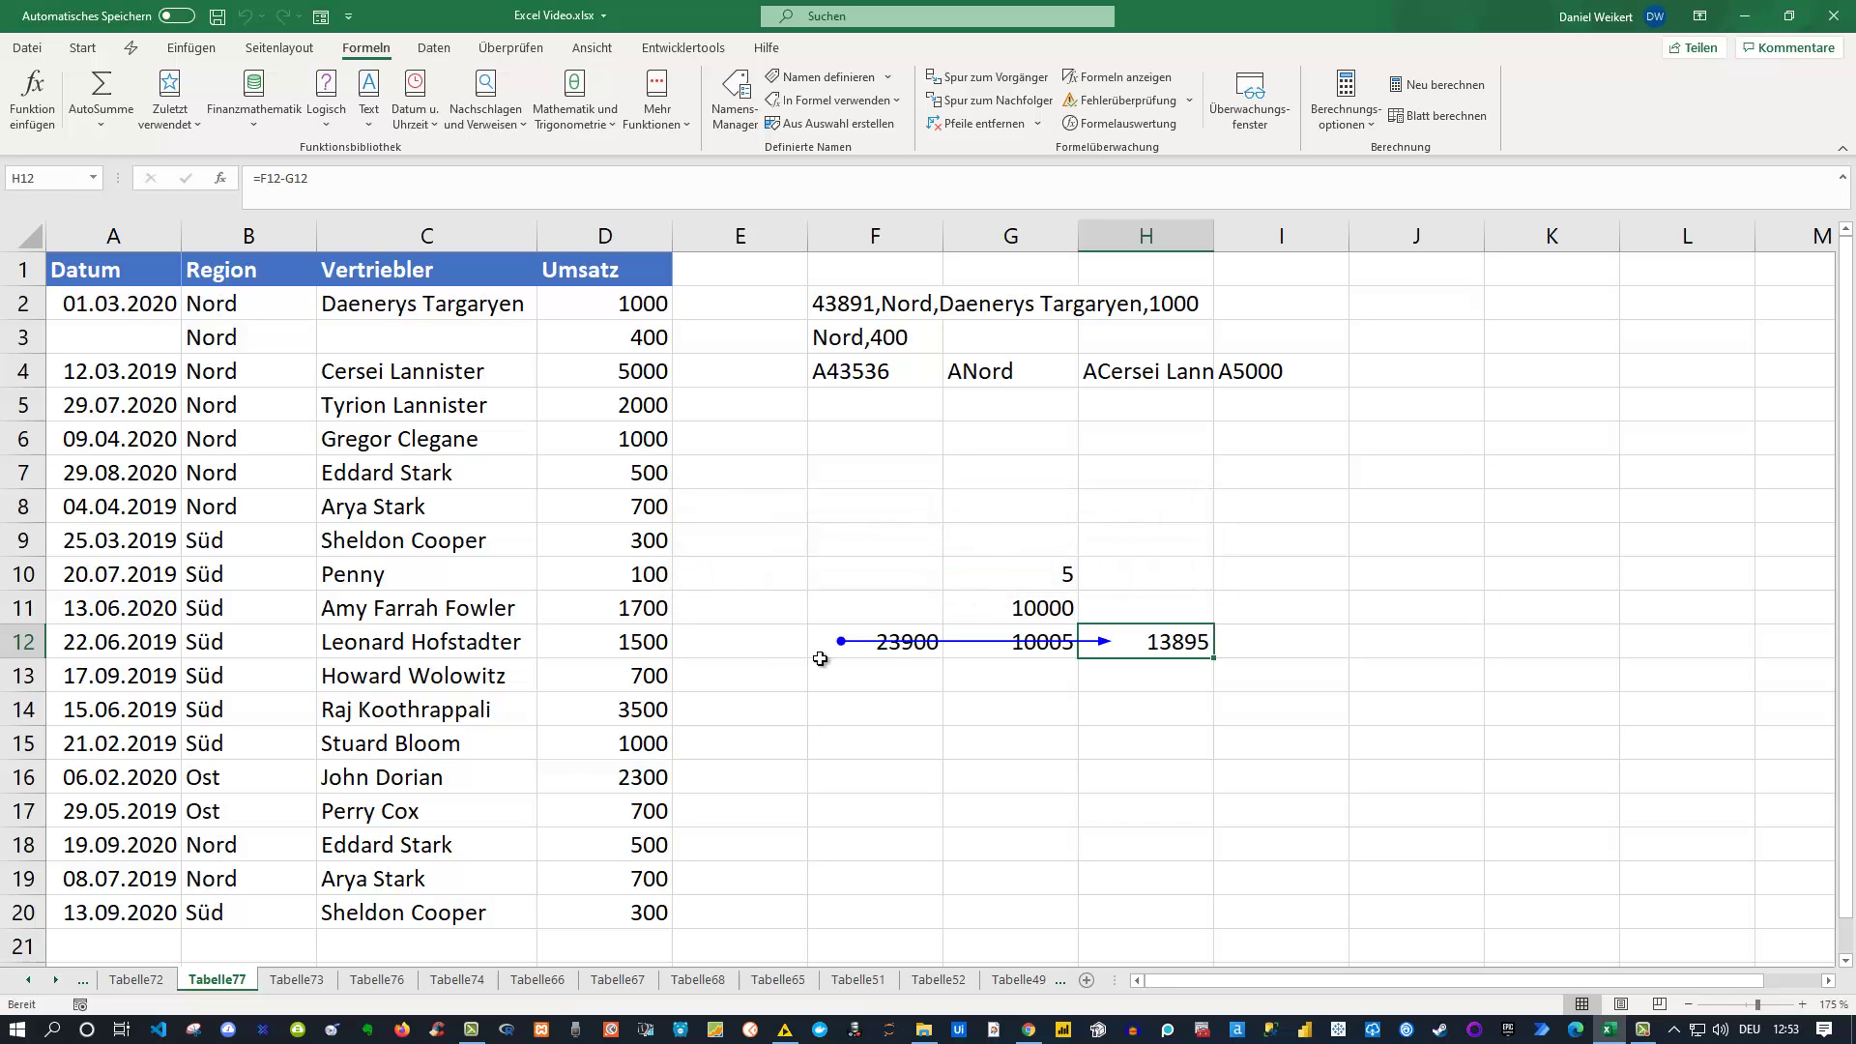